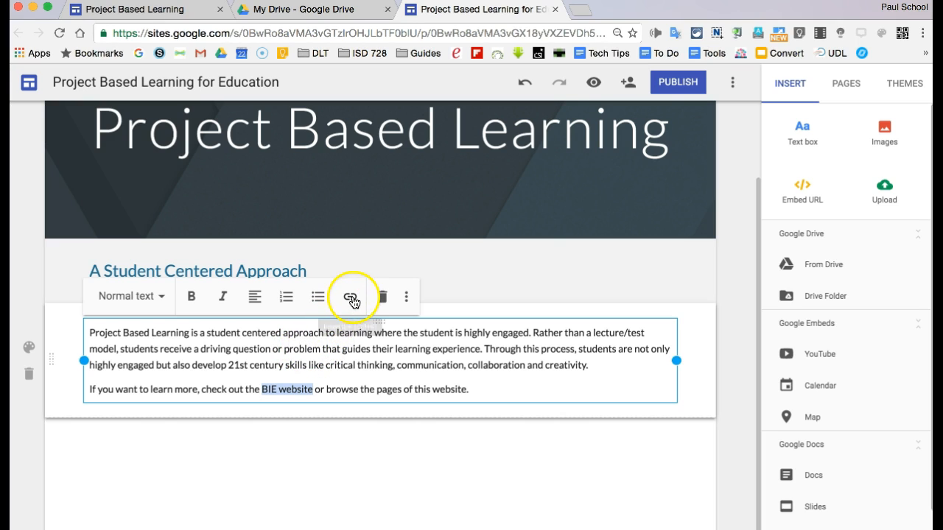
left_click(351, 298)
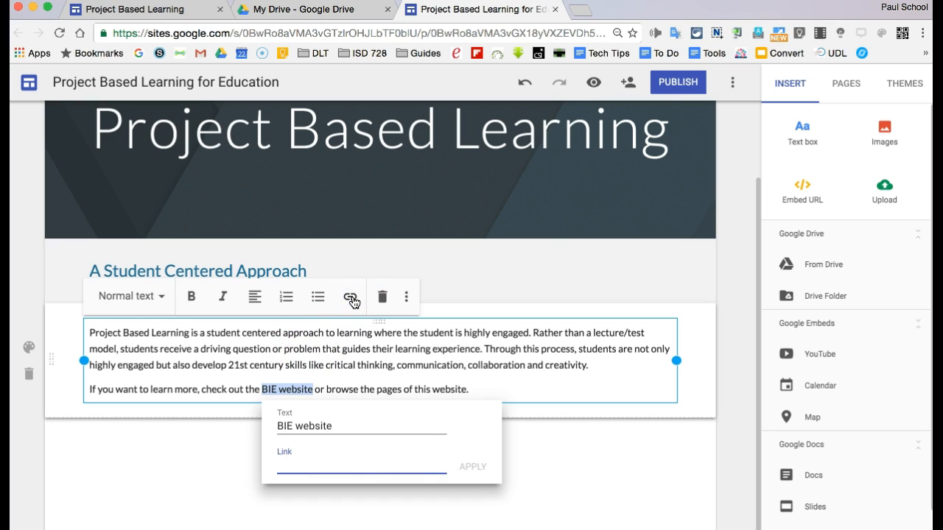
left_click(466, 467)
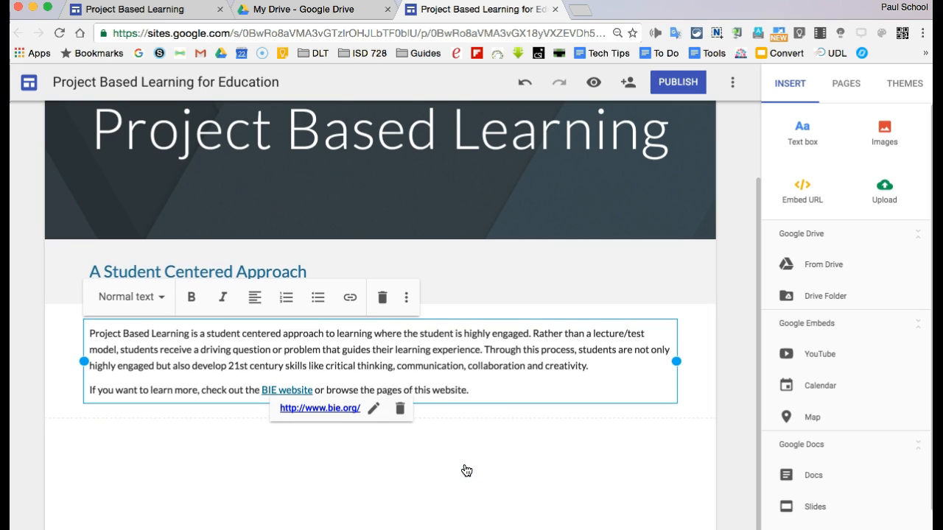
left_click(401, 410)
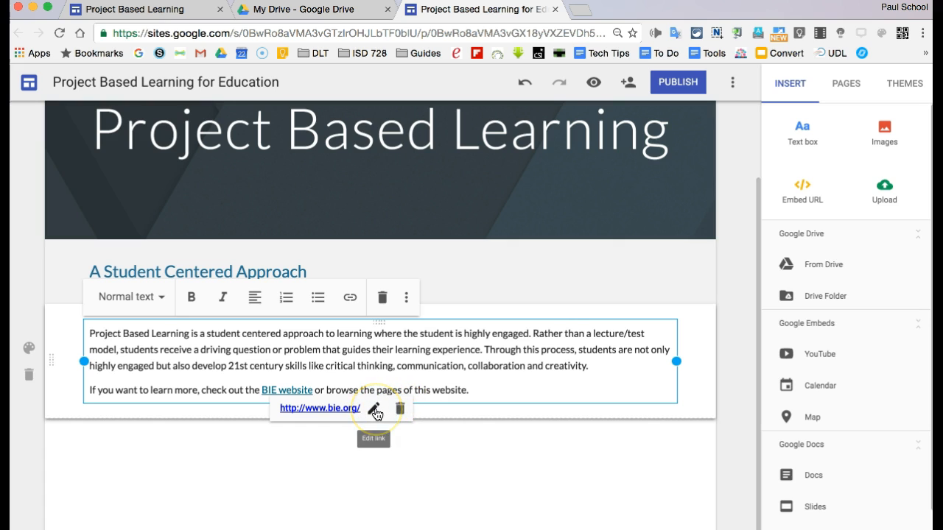
left_click(384, 449)
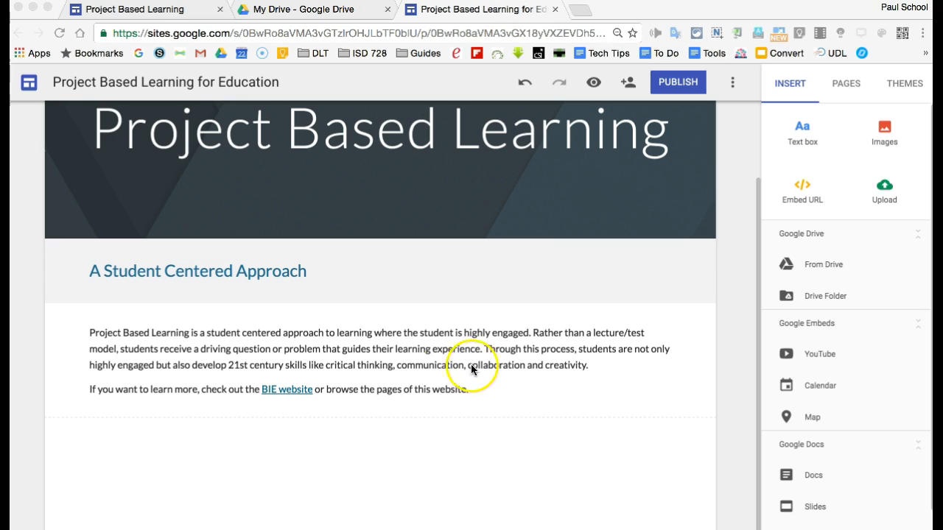
double_click(428, 450)
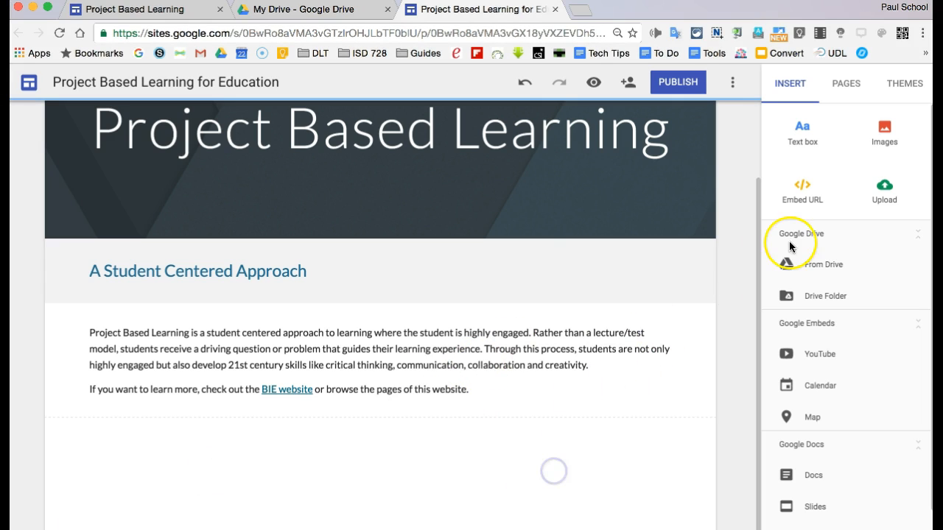
- Upload the BIE logo file "Screen Shot 2016-11-22 at 8.27.48 AM.png" from the Desktop and insert it below the introduction text
left_click(885, 130)
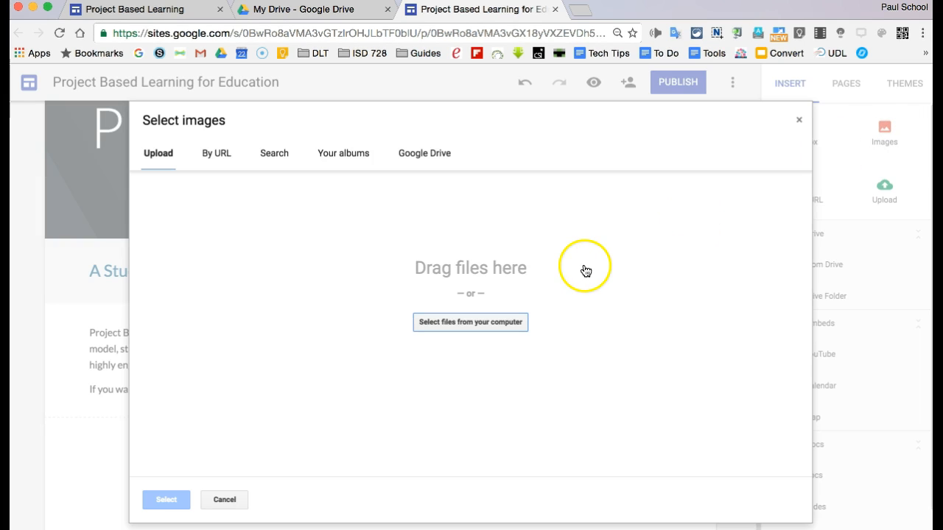
left_click(467, 321)
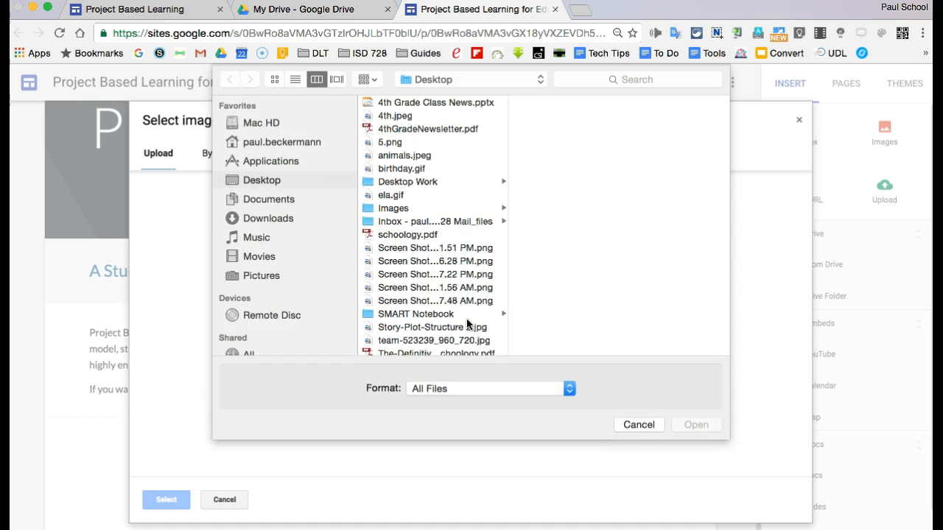
left_click(411, 300)
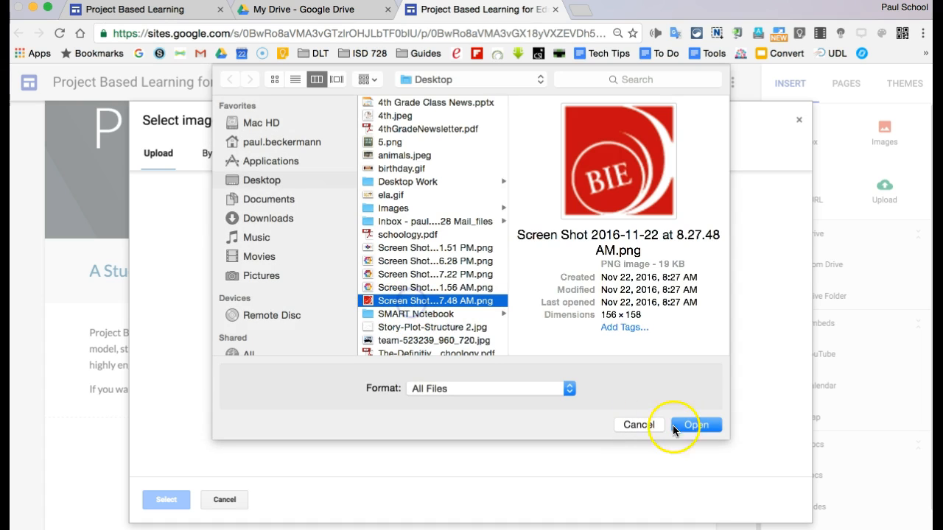
left_click(691, 425)
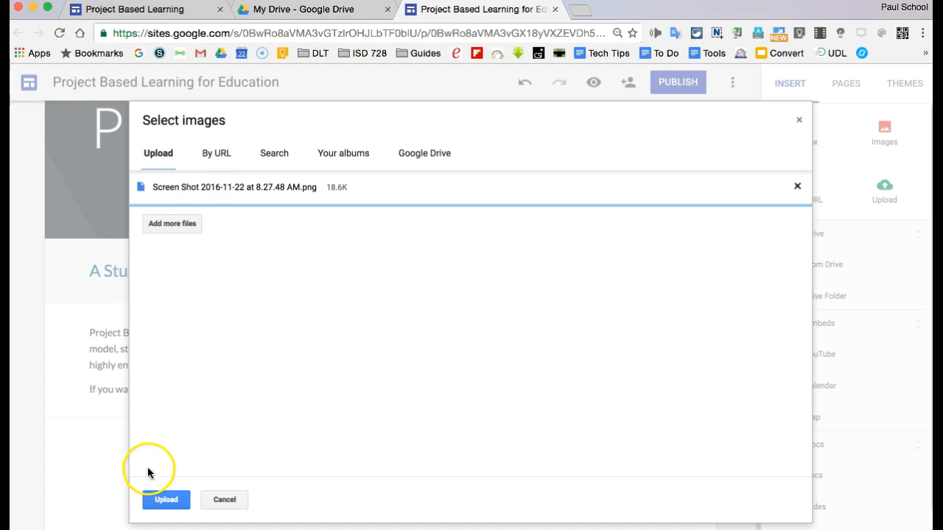
left_click(163, 500)
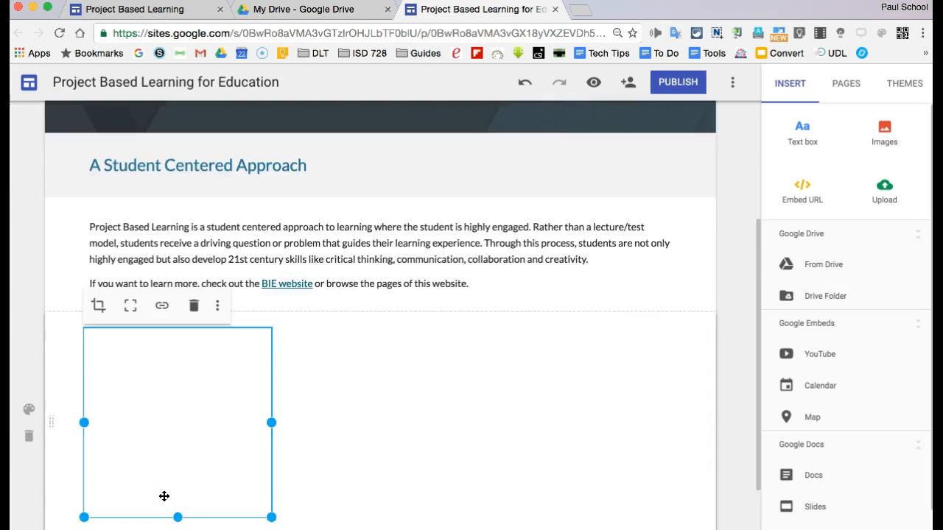
scroll(364, 442, "up", 2)
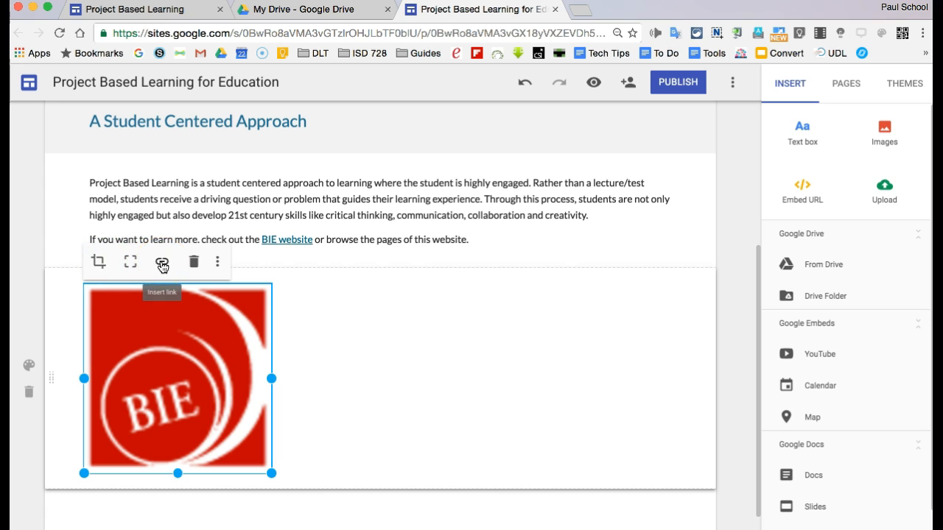
- Add the alt text "BIE" to the logo image
left_click(218, 263)
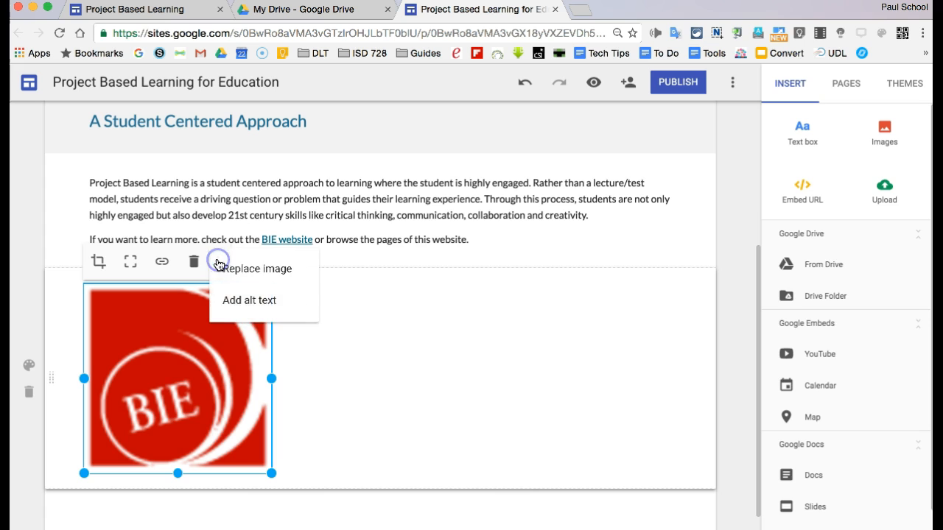
left_click(237, 302)
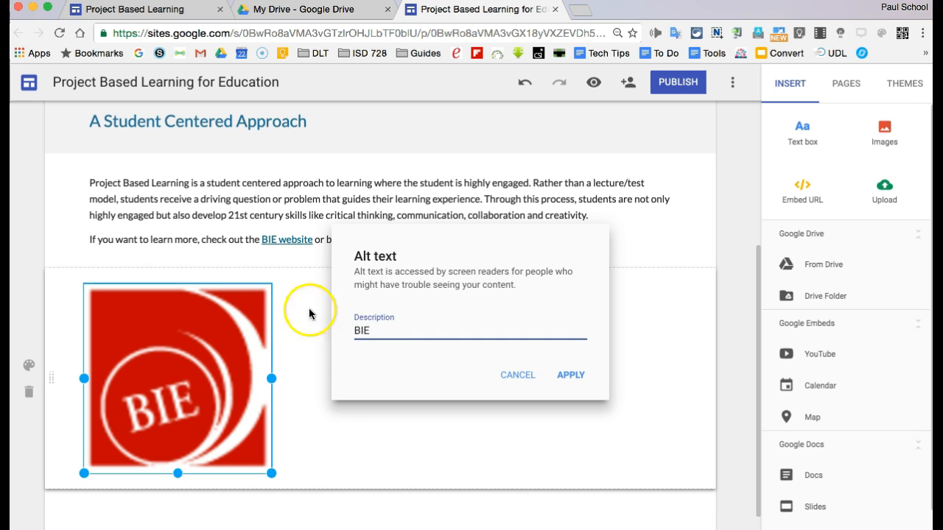
left_click(566, 375)
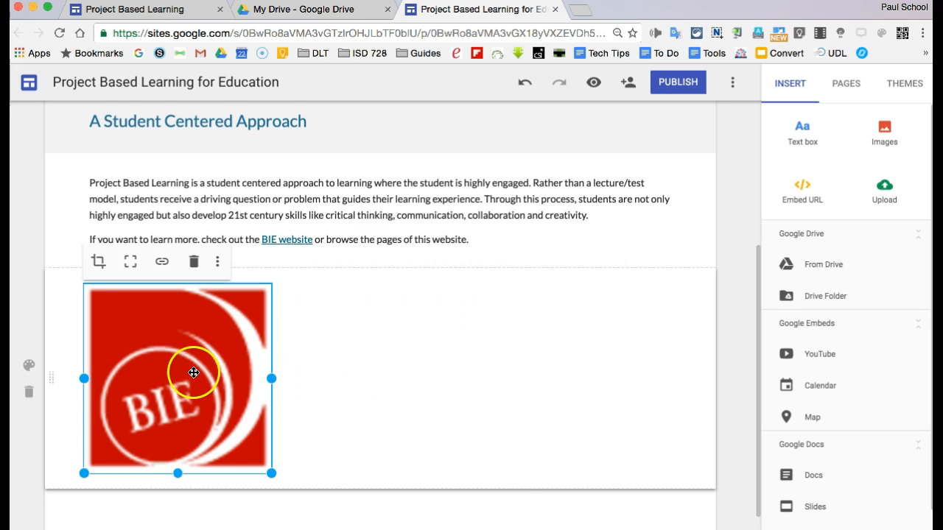
- Move the BIE logo into the introduction section, to the right of the paragraph text
left_click_drag(187, 371, 588, 176)
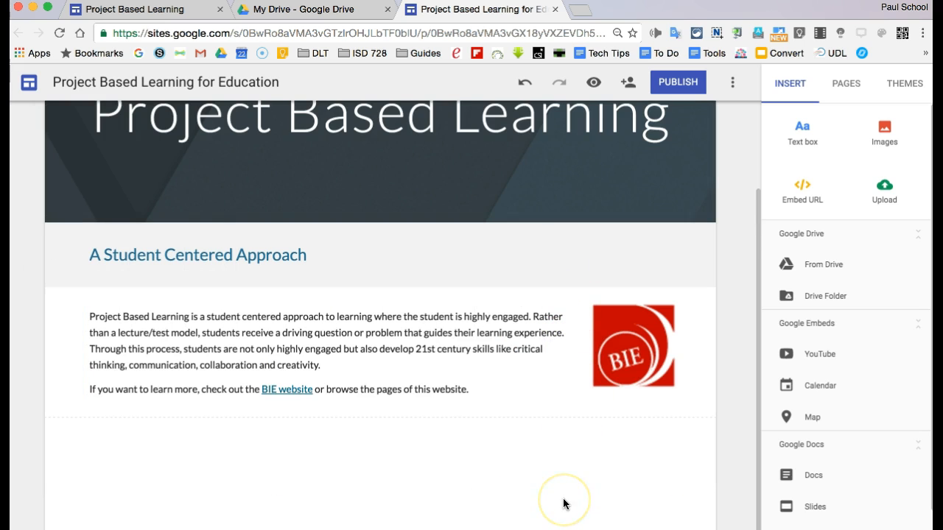
left_click(545, 340)
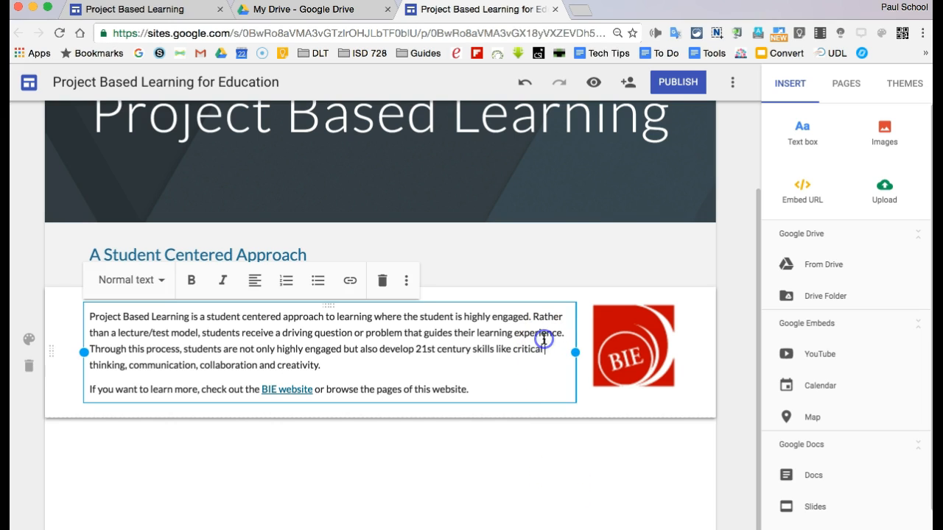
mouse_move(574, 351)
left_mouse_down()
mouse_move(494, 352)
mouse_move(574, 347)
left_mouse_up()
left_click(597, 458)
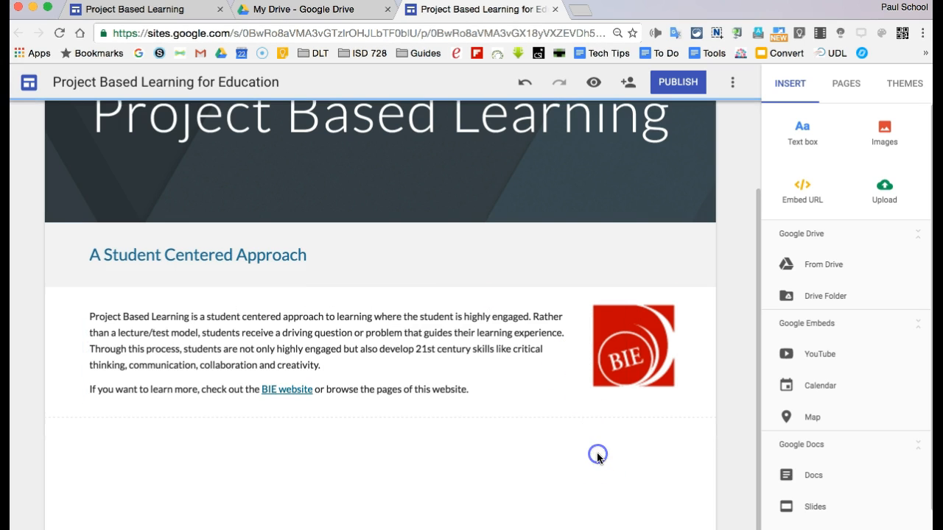
- Insert "Screen Shot 2016-11-22 at 8.21.56 AM.png" into the page header beside the title and enlarge it to about a fifth of the banner's width
scroll(640, 365, "up", 2)
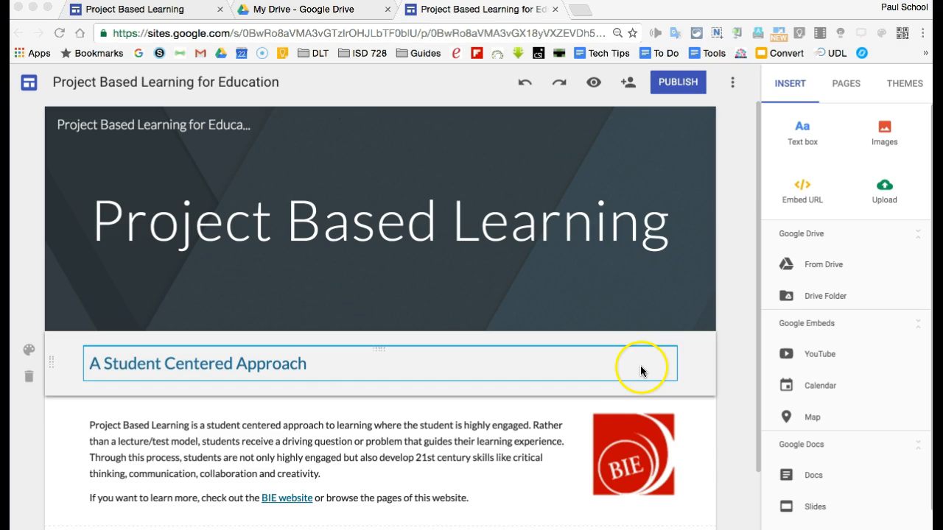
left_click(665, 306)
left_click(664, 260)
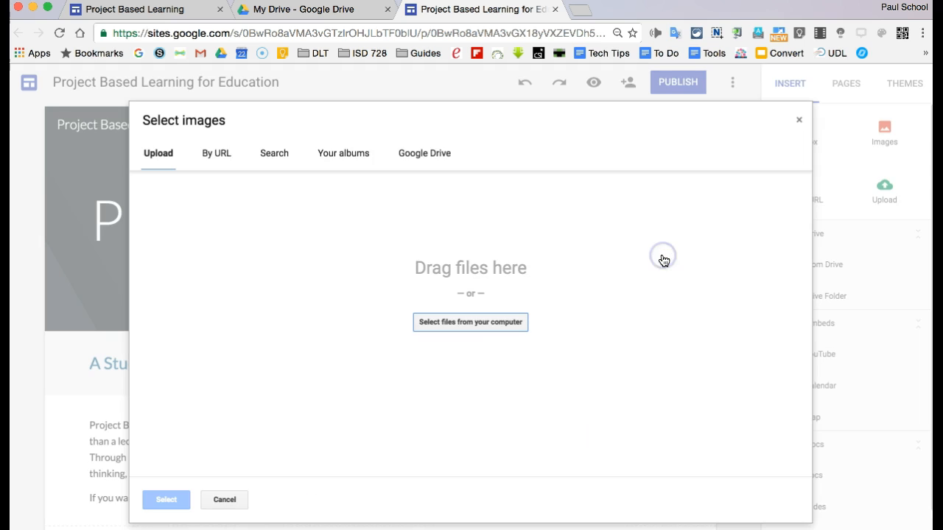
left_click(461, 322)
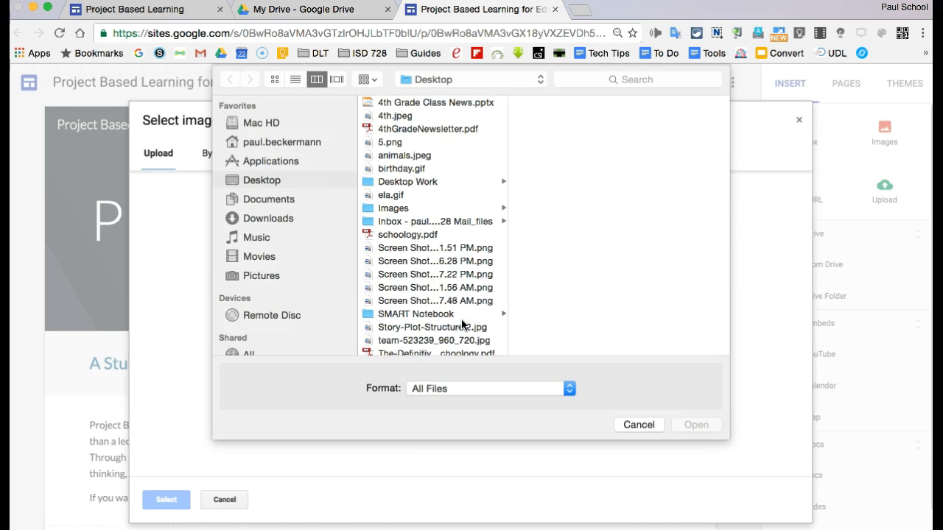
left_click(402, 287)
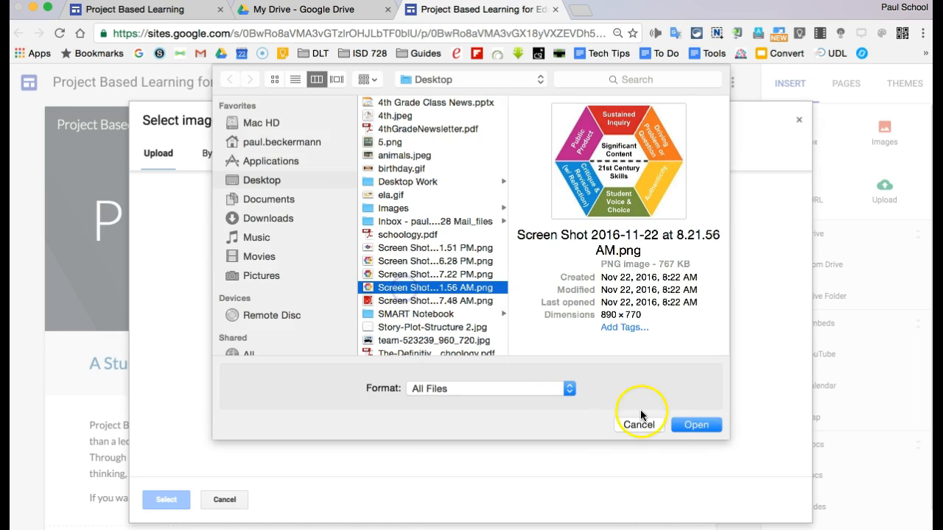
left_click(687, 425)
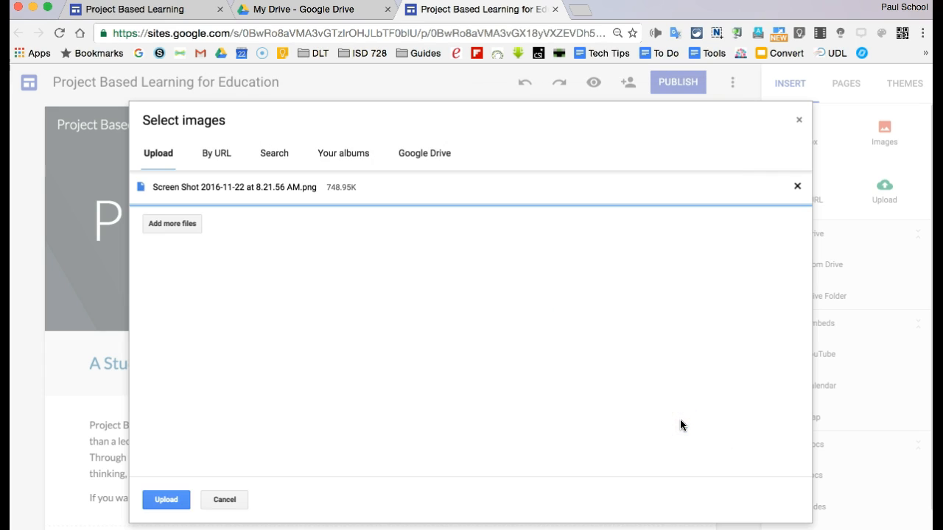
left_click(163, 500)
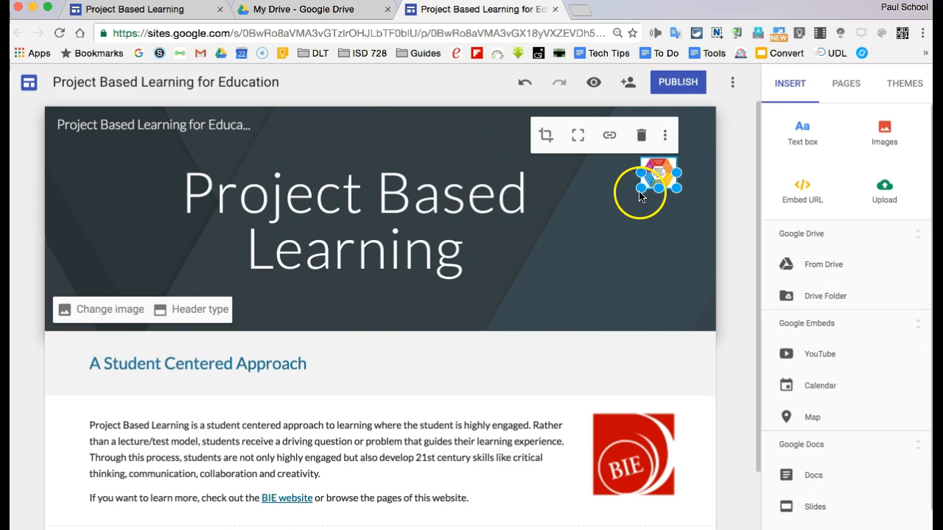
left_click_drag(640, 190, 607, 289)
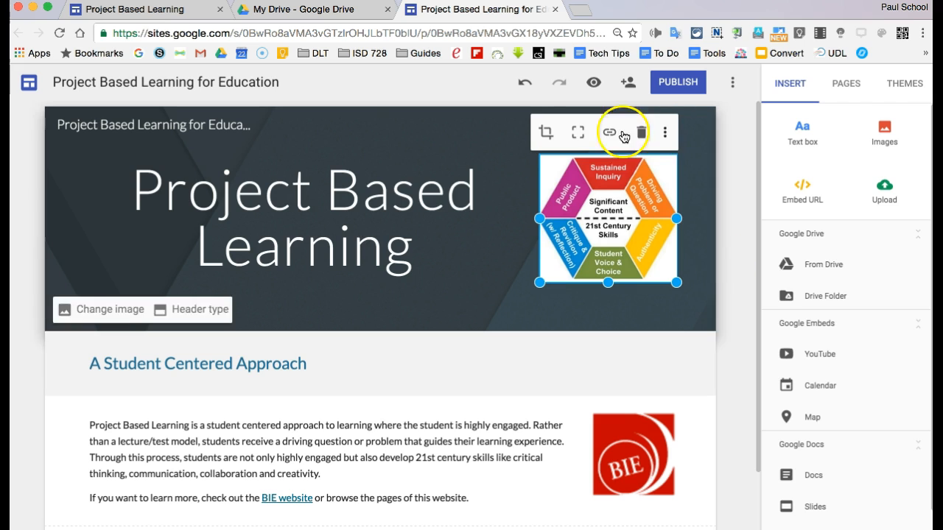
left_click(728, 215)
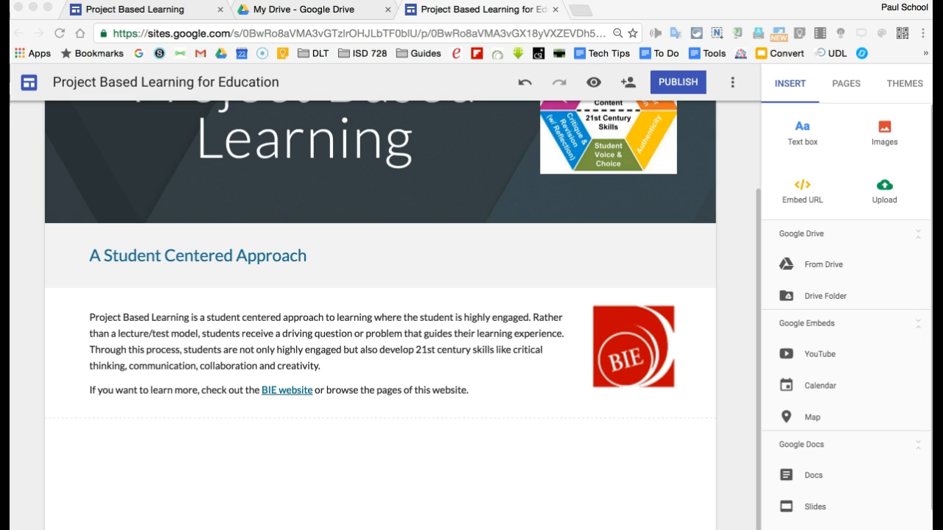
- Search YouTube for "project based learning", insert the video "Project Based Learning: Explained." below the introduction, and enlarge it to most of the content width
left_click(825, 355)
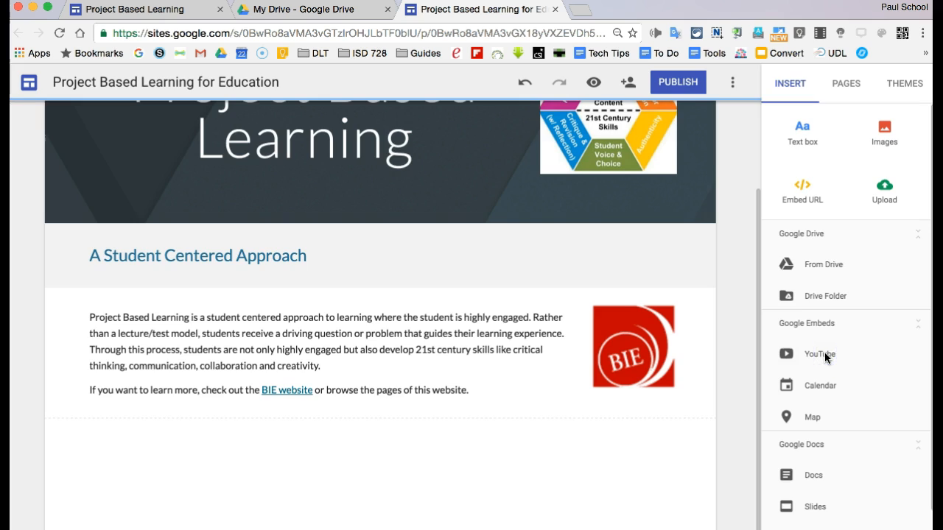
left_click(825, 355)
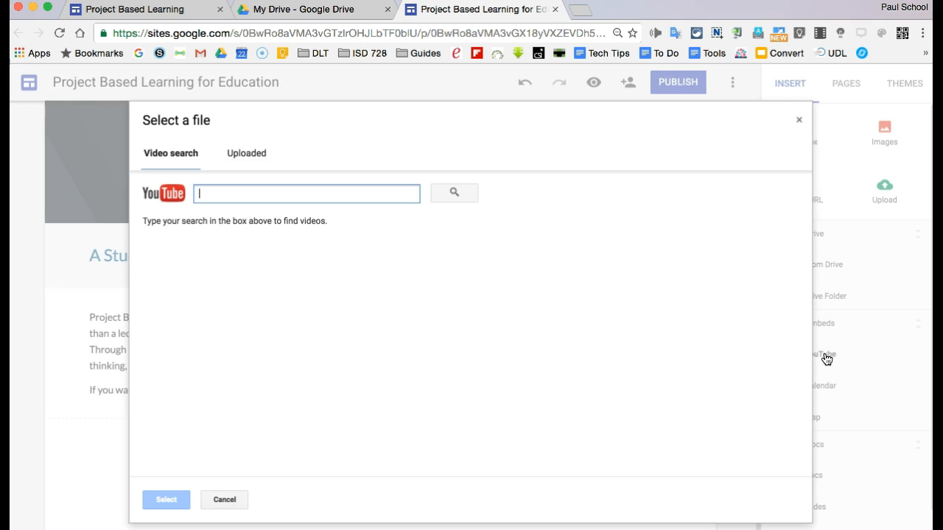
type("project based learning")
key("Return")
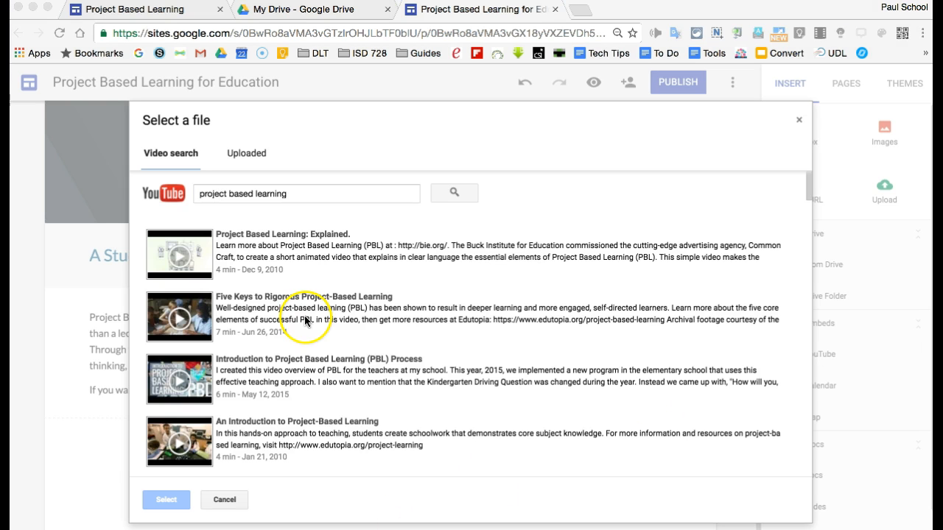
left_click(200, 255)
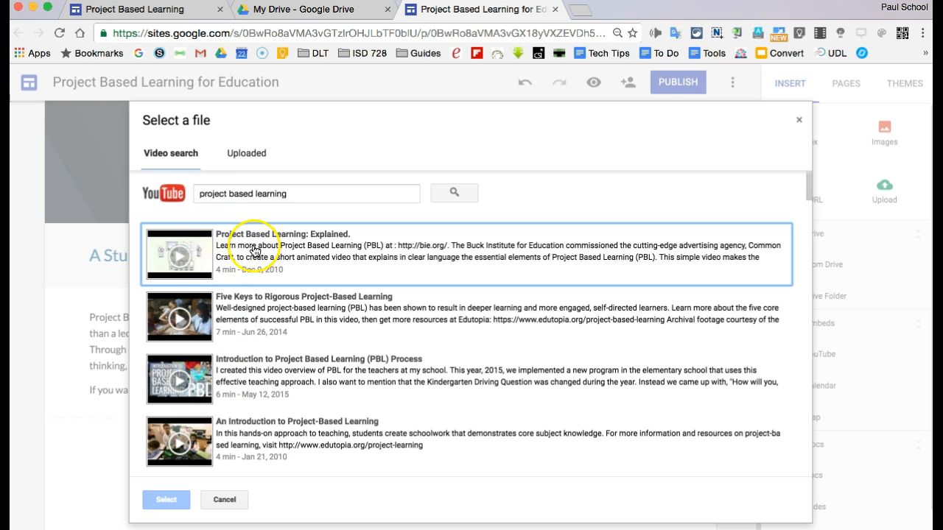
double_click(230, 258)
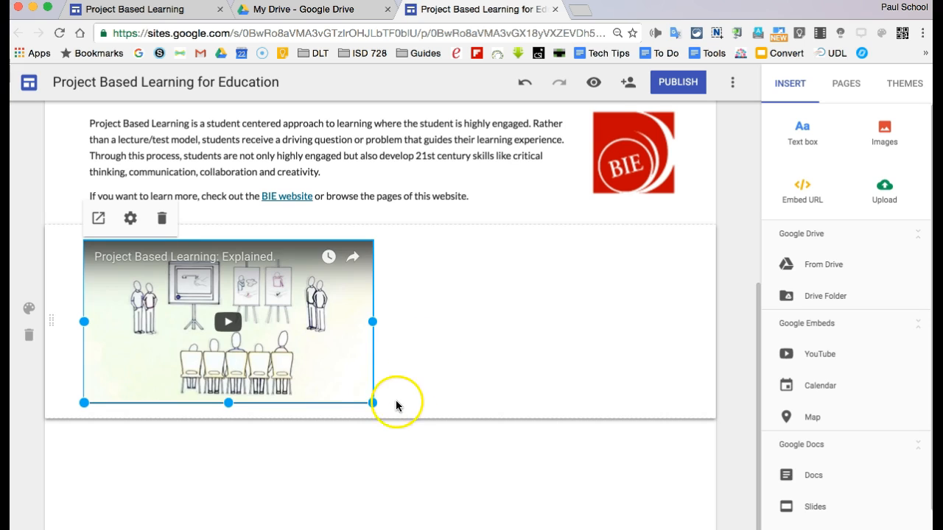
left_click_drag(372, 402, 543, 523)
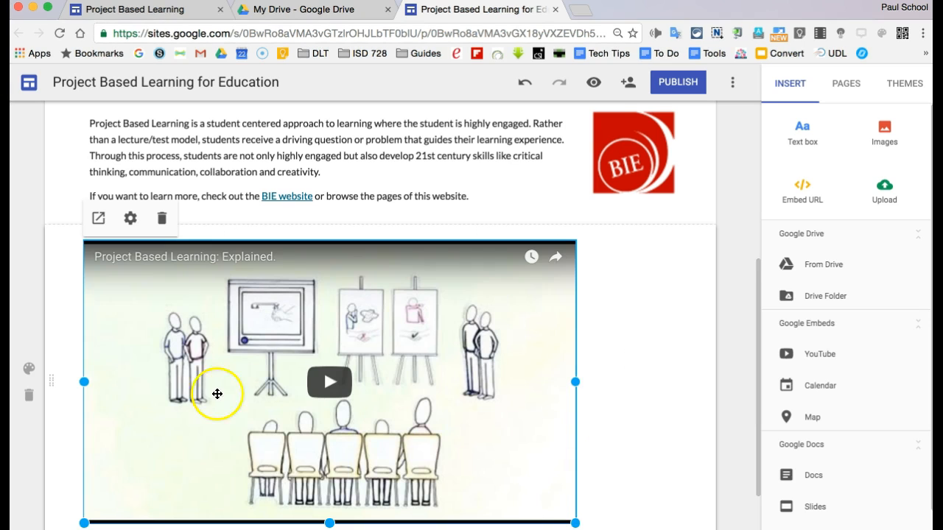
- Review and accept the embedded video's title, controls, progress bar and fullscreen settings, and try to move the video upward
scroll(169, 330, "down", 1)
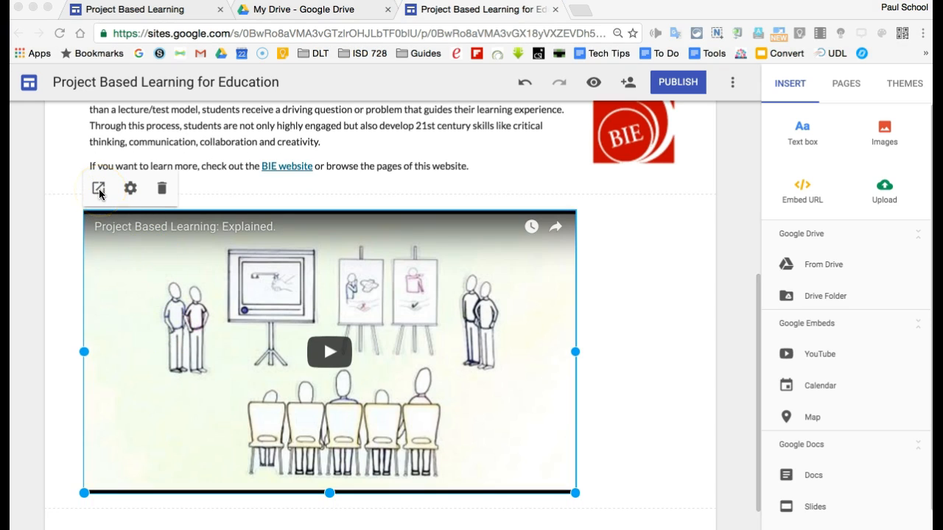
left_click(131, 190)
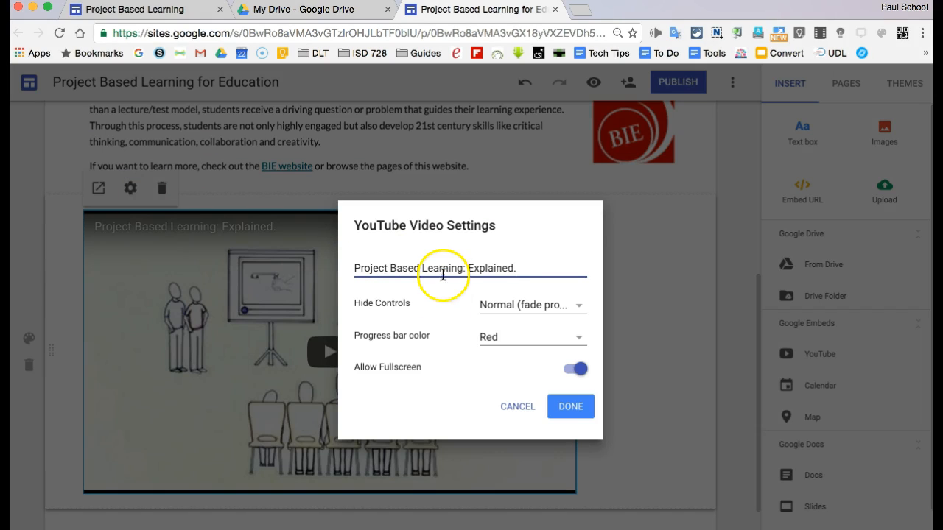
left_click(558, 405)
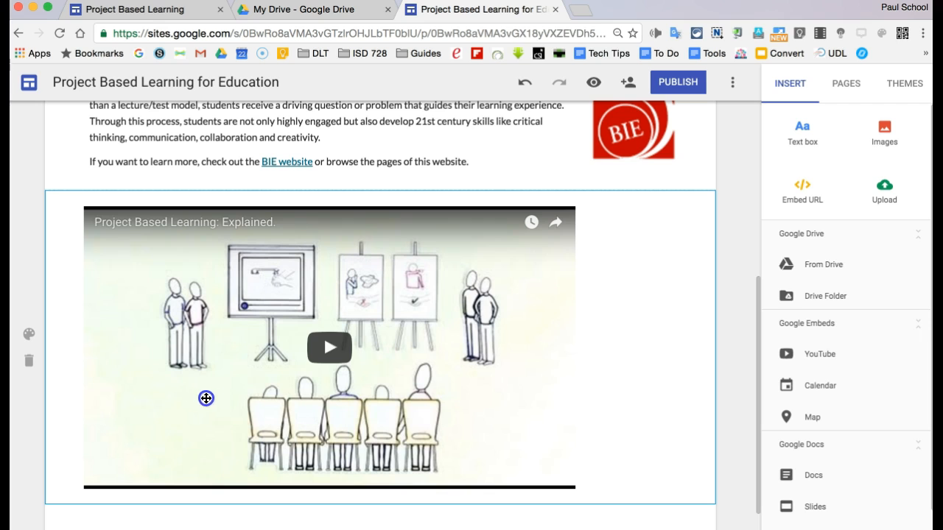
left_click_drag(194, 392, 191, 252)
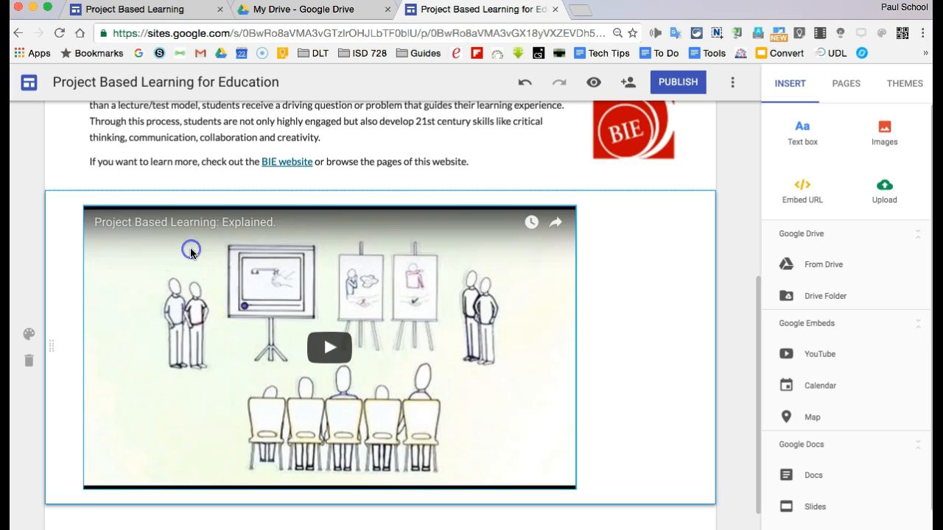
- Center the embedded "Project Based Learning: Explained." video horizontally within its section
left_click_drag(135, 311, 404, 254)
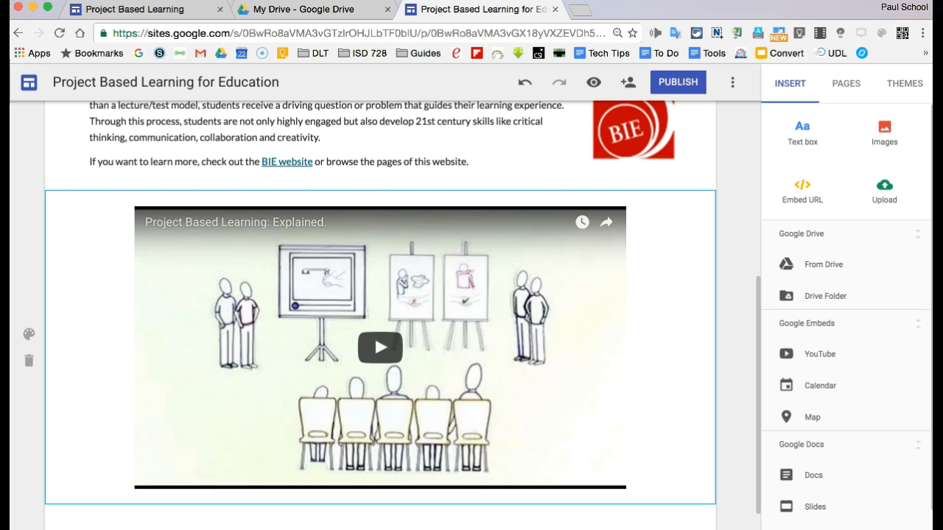
- Add a new page named "Content and Skills" to the site
scroll(305, 420, "up", 5)
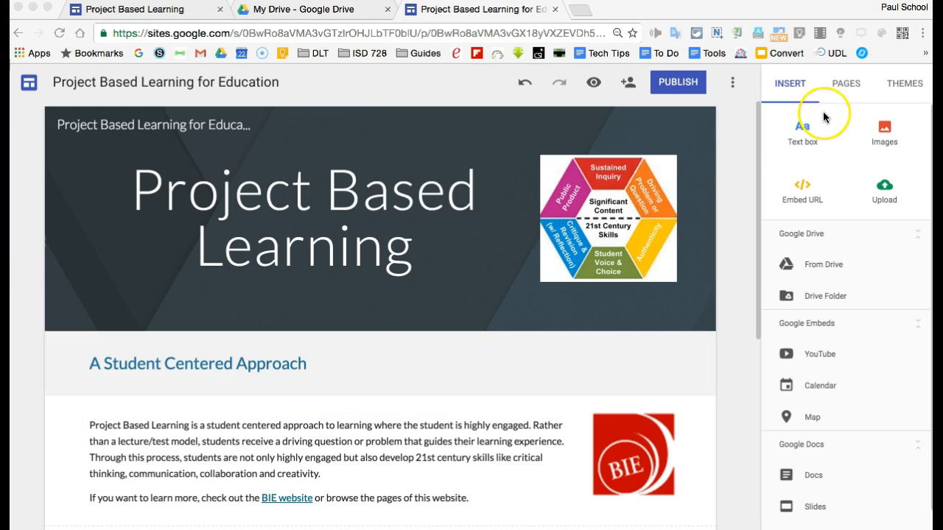
left_click(845, 85)
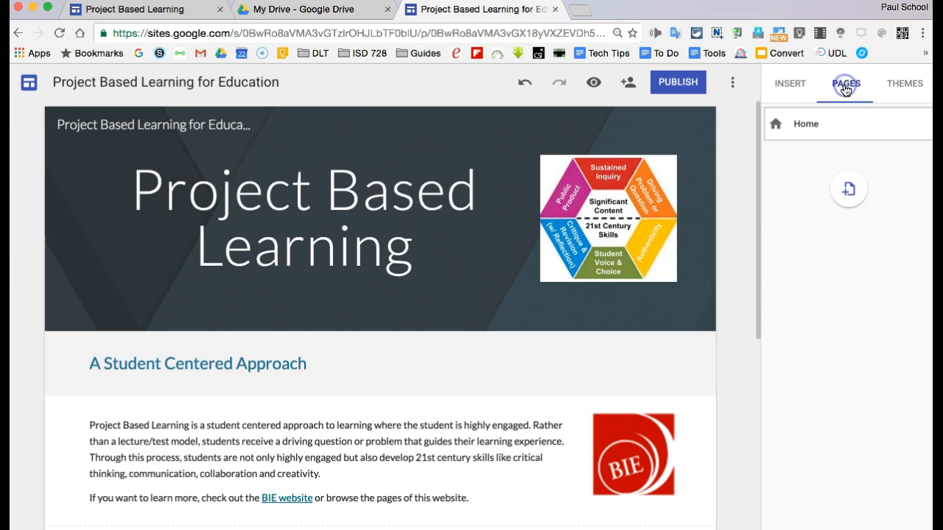
left_click(848, 190)
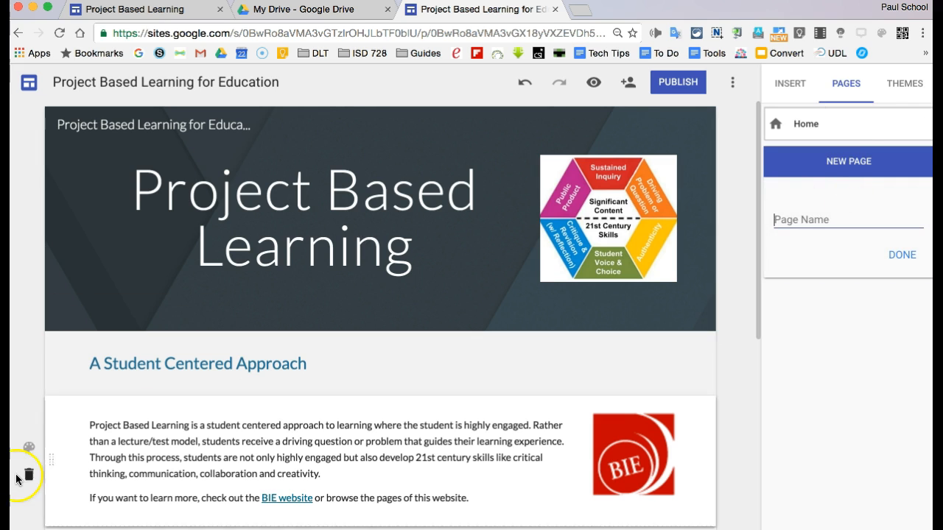
type("Content and Skills")
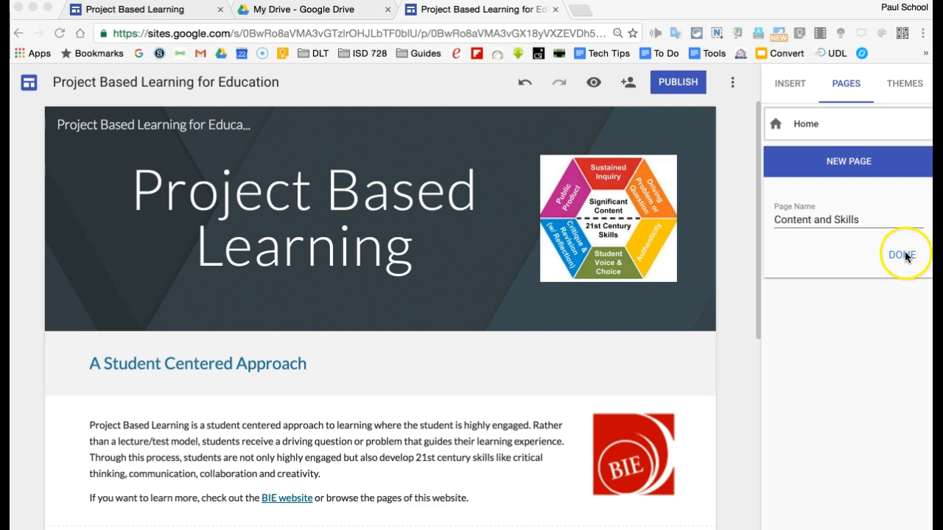
left_click(904, 255)
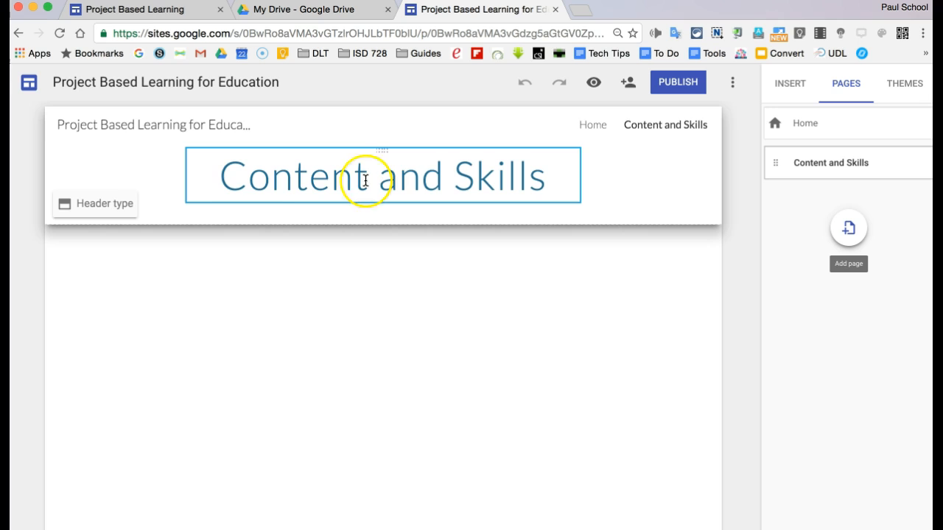
- Try the Banner and Large banner header types on the Content and Skills page, and return to Title only
left_click(120, 204)
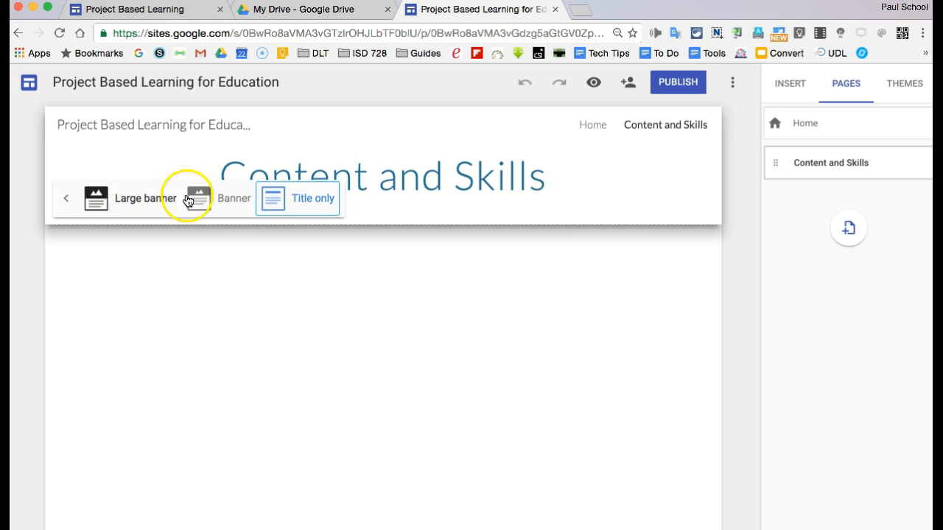
left_click(220, 200)
left_click(116, 309)
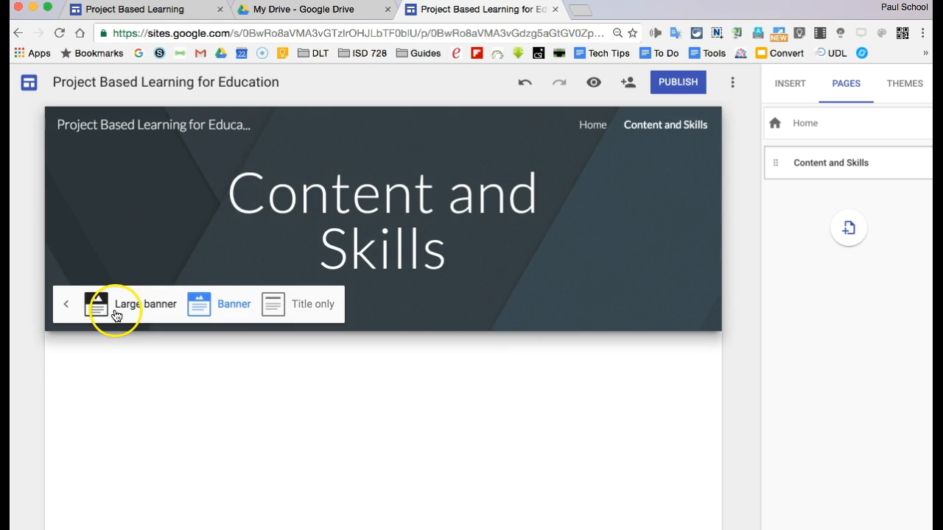
left_click(329, 425)
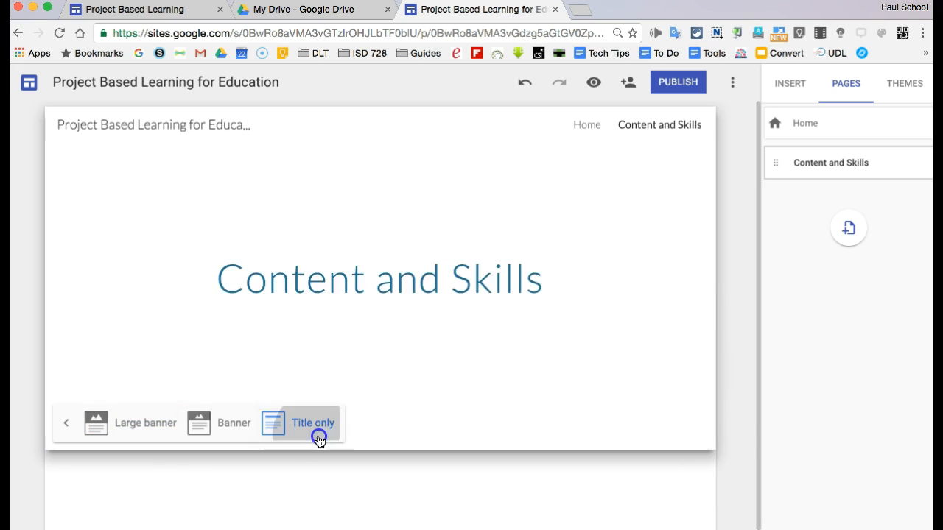
left_click(663, 312)
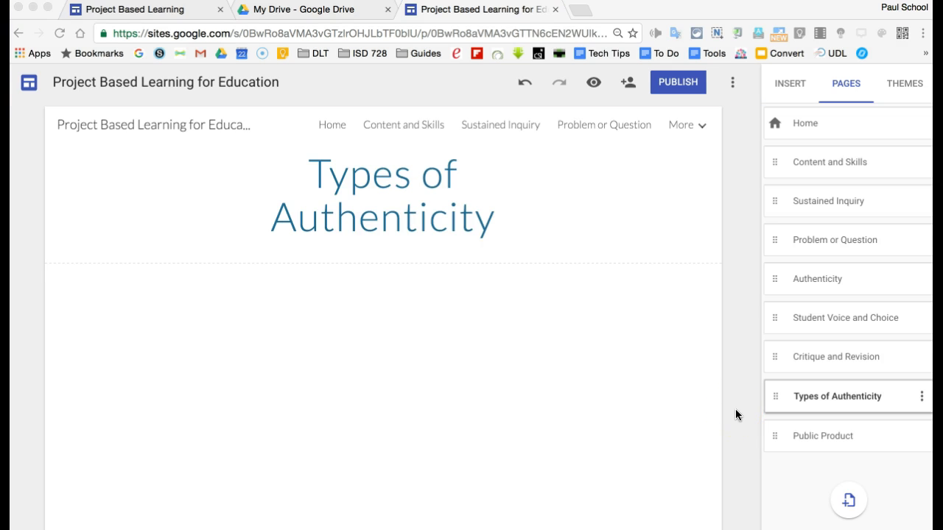
- Reorder the site's pages so that Public Product comes directly before Types of Authenticity
left_click(773, 437)
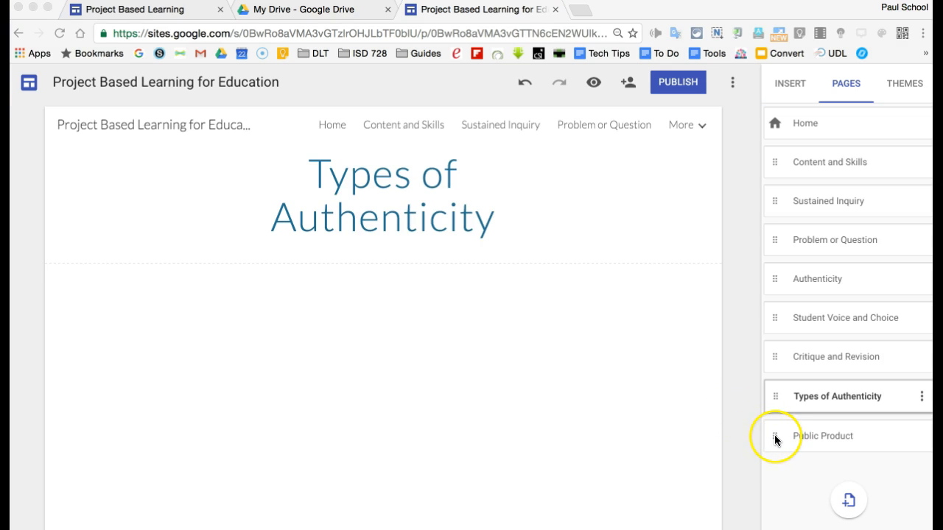
left_click(775, 436)
left_click_drag(778, 403, 781, 384)
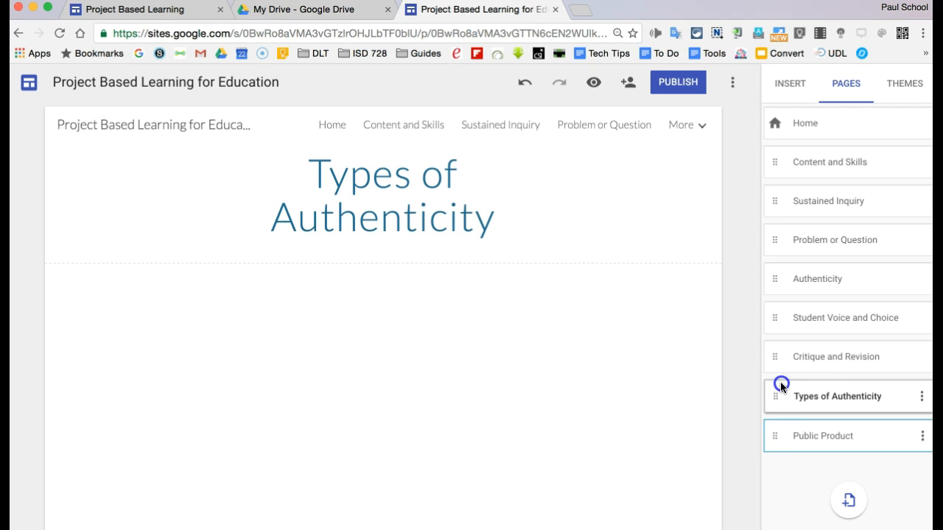
left_click_drag(775, 436, 779, 379)
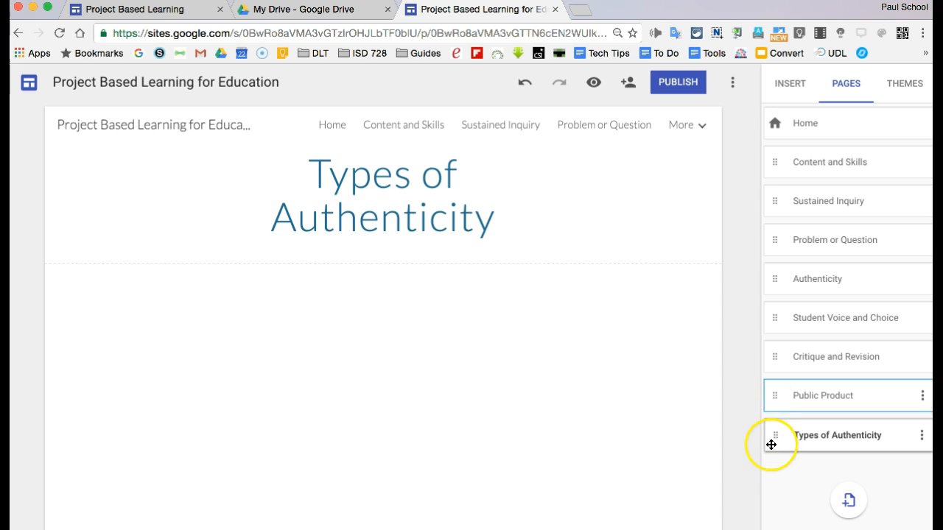
- Nest the Types of Authenticity page as a subpage of Authenticity and view its page options
left_click_drag(777, 435, 806, 268)
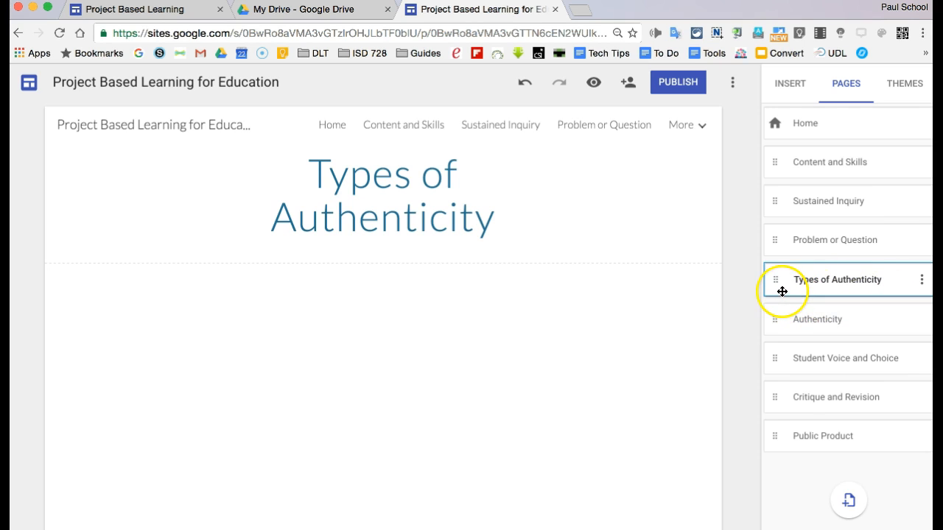
mouse_move(116, 525)
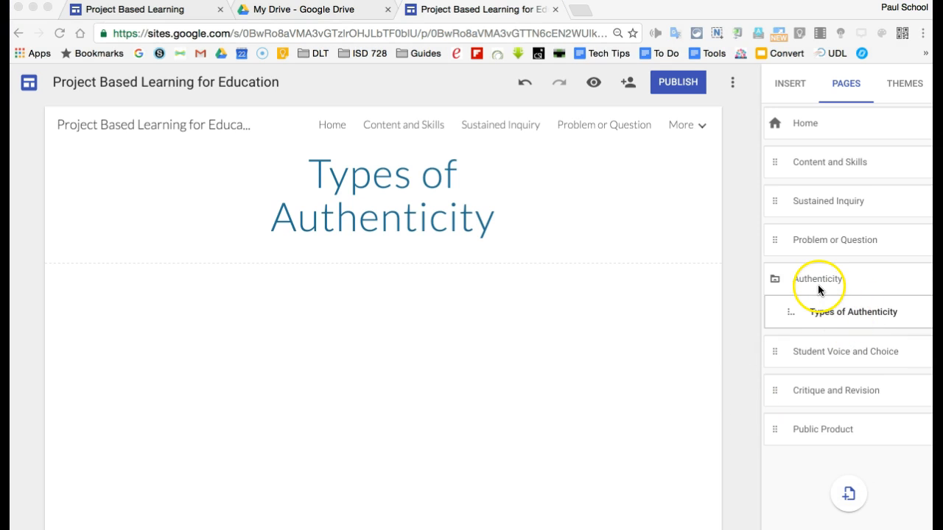
left_click(834, 312)
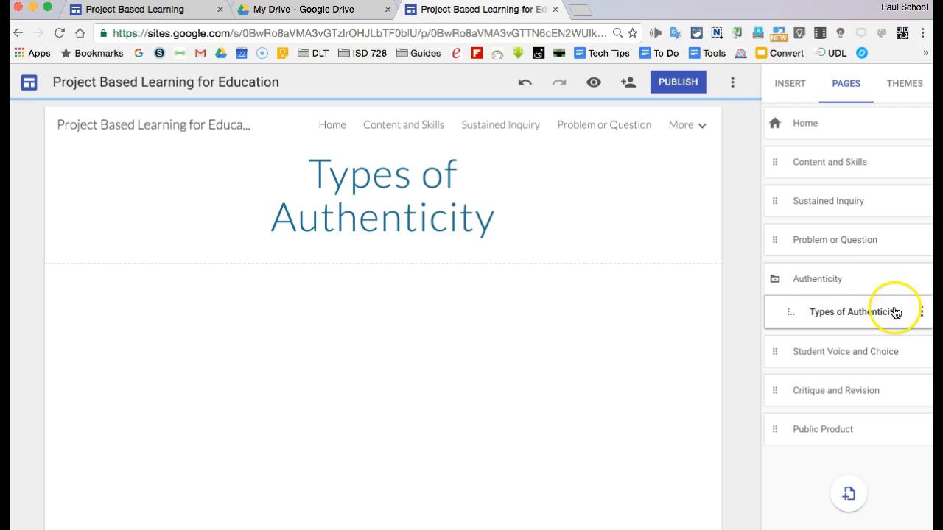
left_click(922, 314)
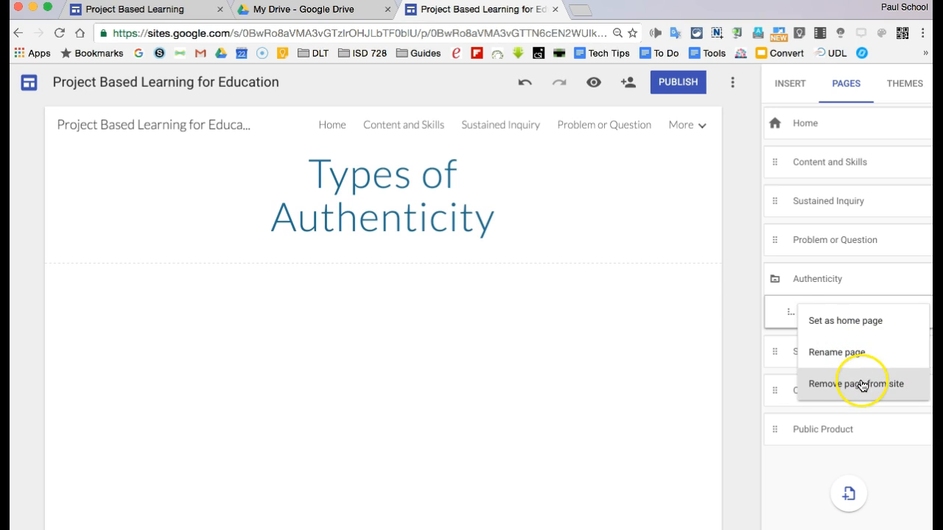
left_click(738, 300)
- Move the Types of Authenticity page out of Authenticity to the end of the page list as a top-level page
left_click(790, 310)
left_click_drag(791, 310, 772, 461)
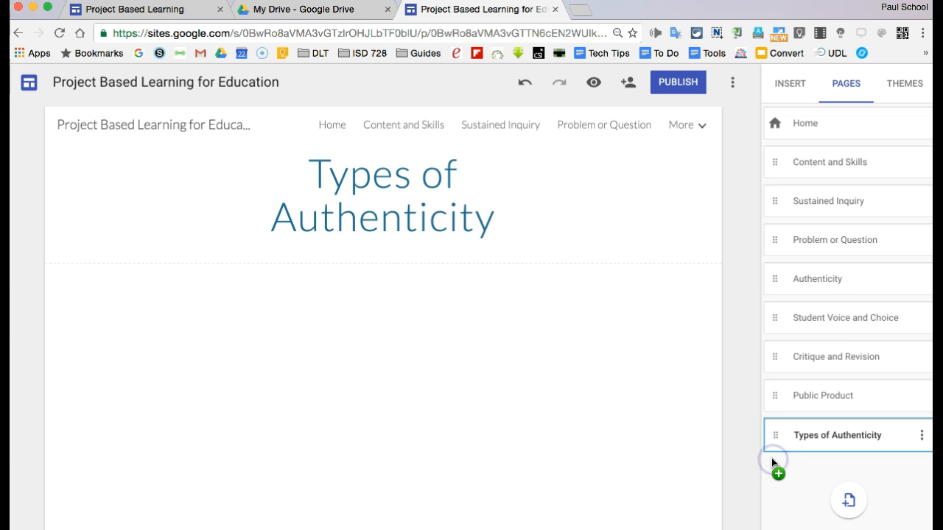
left_click(494, 480)
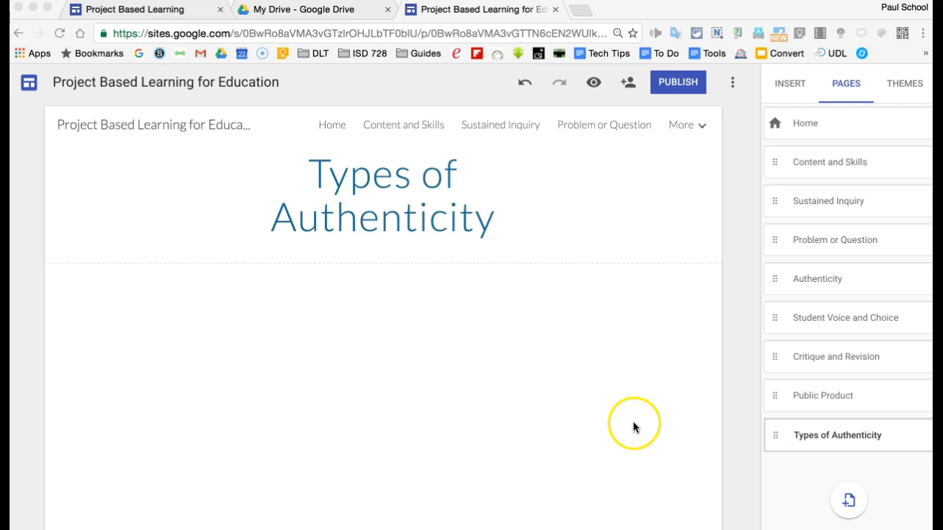
- Try the Diplomat, Vision and Level themes on the site
left_click(904, 87)
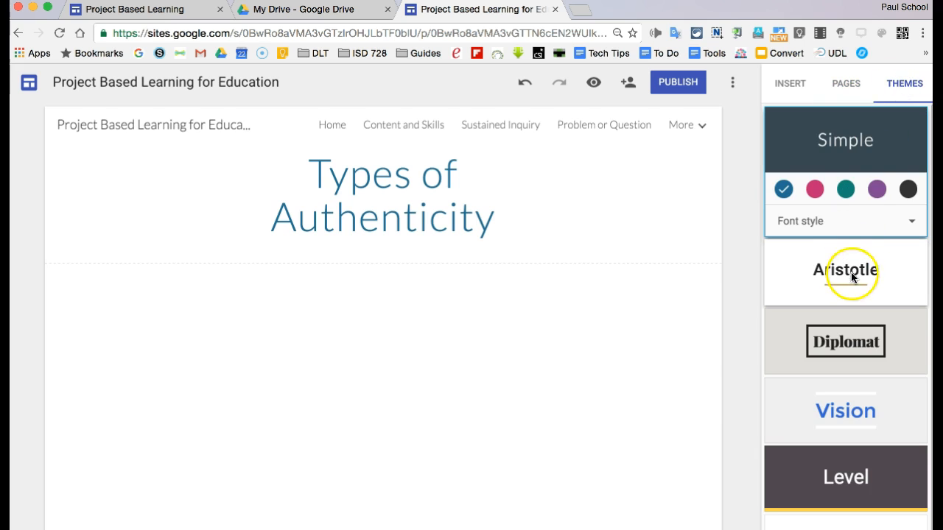
scroll(851, 276, "down", 1)
left_click(815, 322)
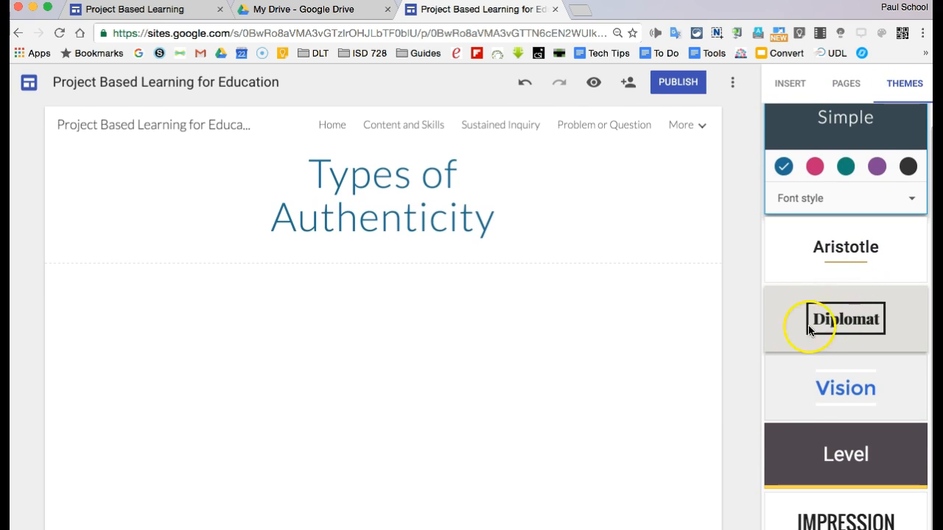
left_click(796, 385)
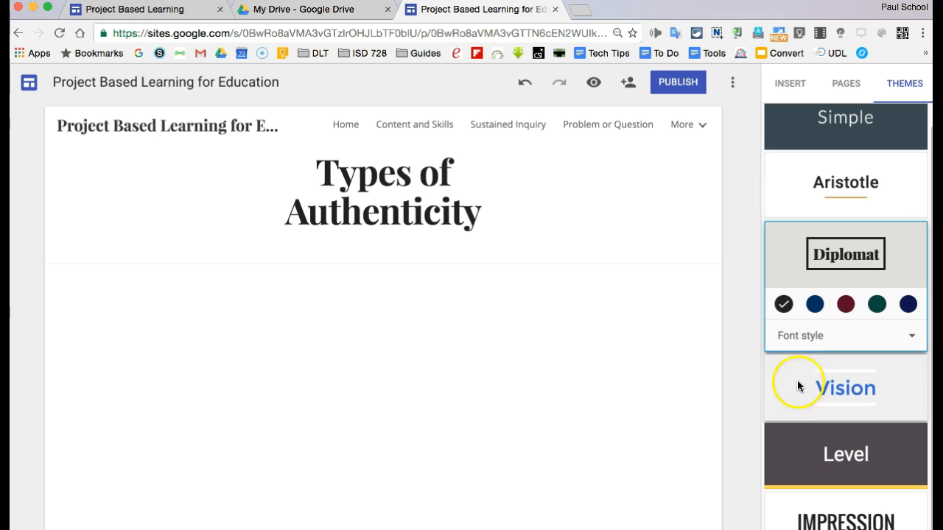
left_click(801, 442)
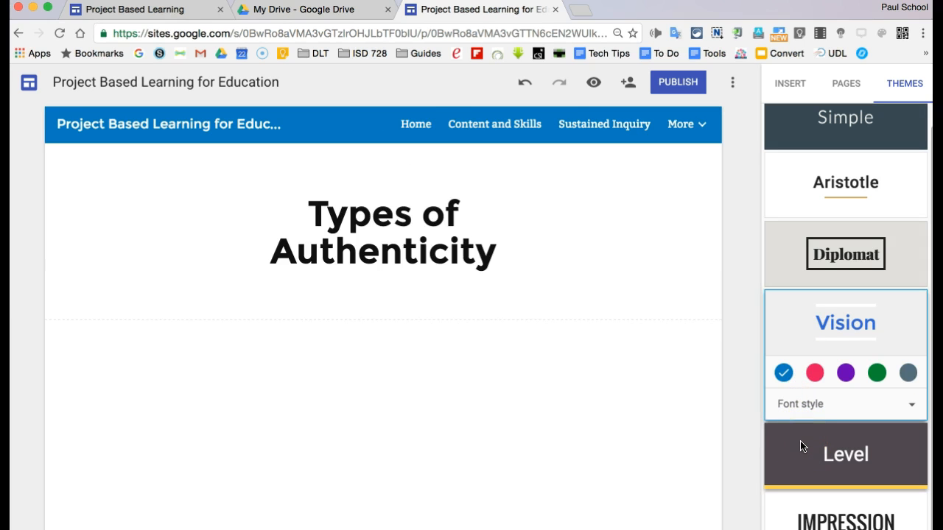
left_click(801, 446)
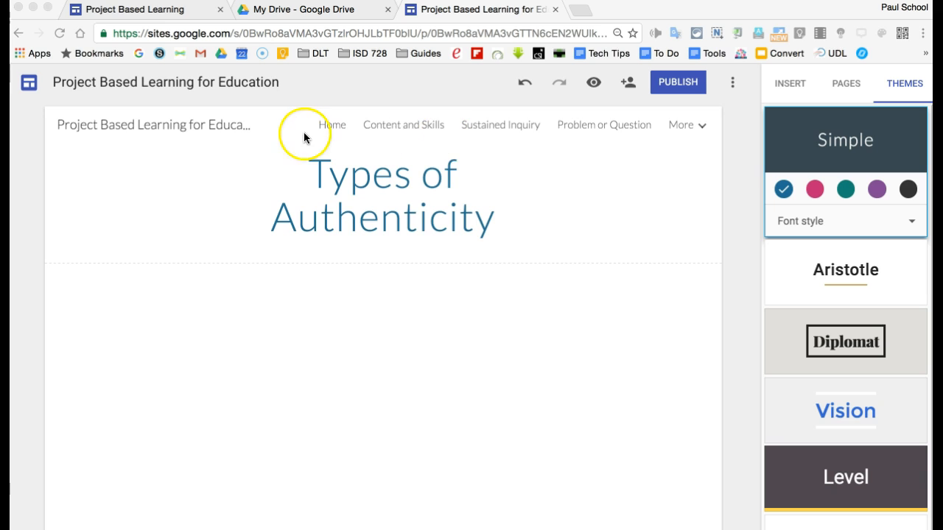
- Change the site's navigation mode to Side navigation
left_click(277, 130)
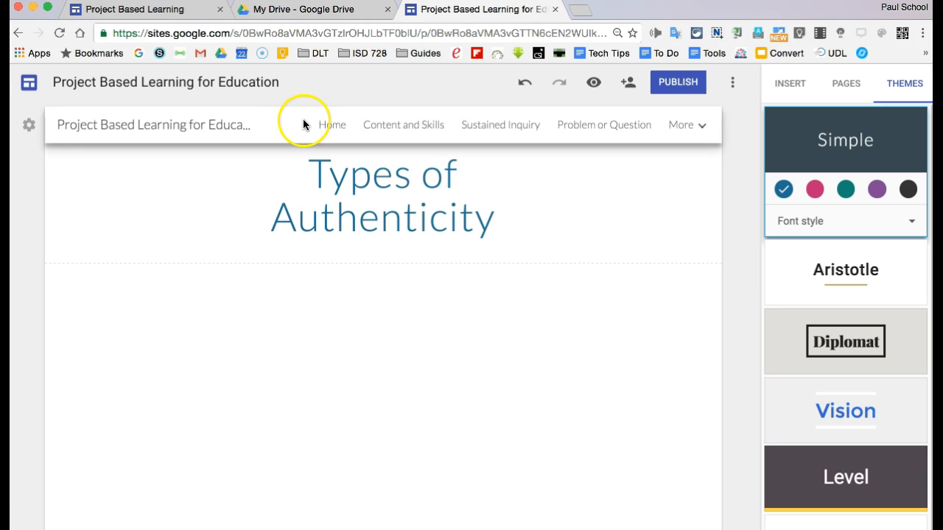
left_click(30, 127)
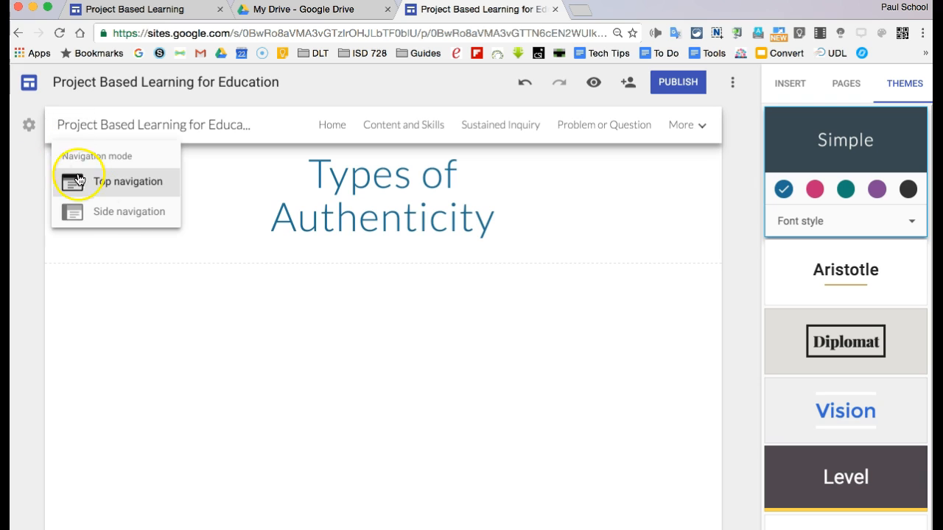
left_click(109, 213)
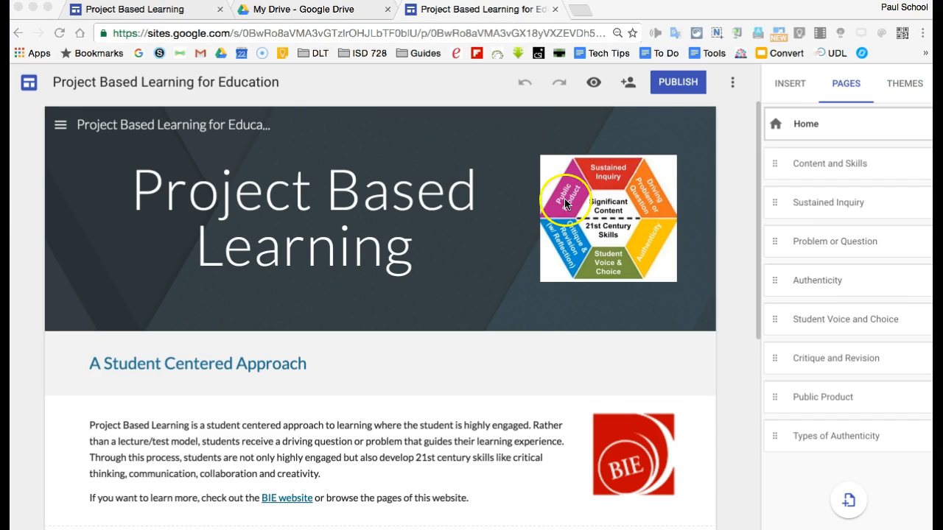
- Preview the home page with its side navigation in the large-screen view, and return to editing
left_click(594, 84)
left_click(594, 85)
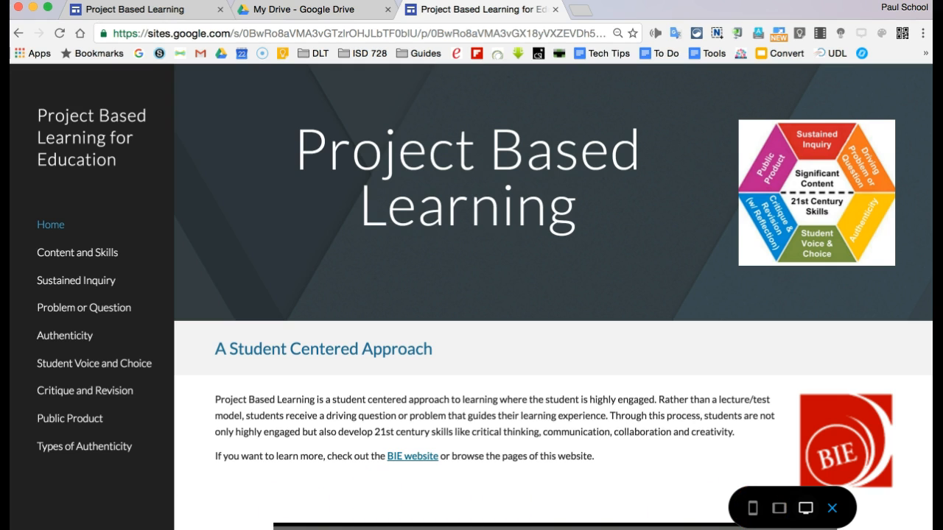
left_click(833, 508)
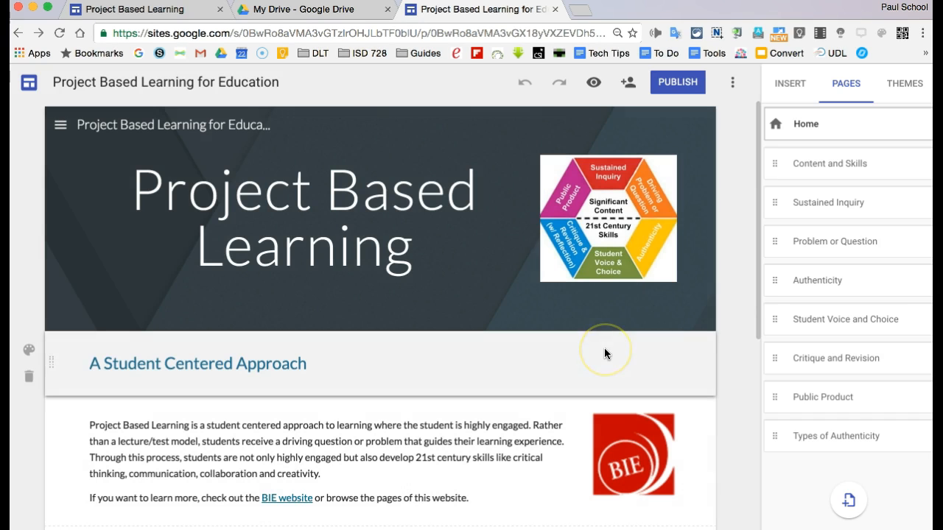
- Review the site's editor sharing settings without inviting anyone
left_click(628, 87)
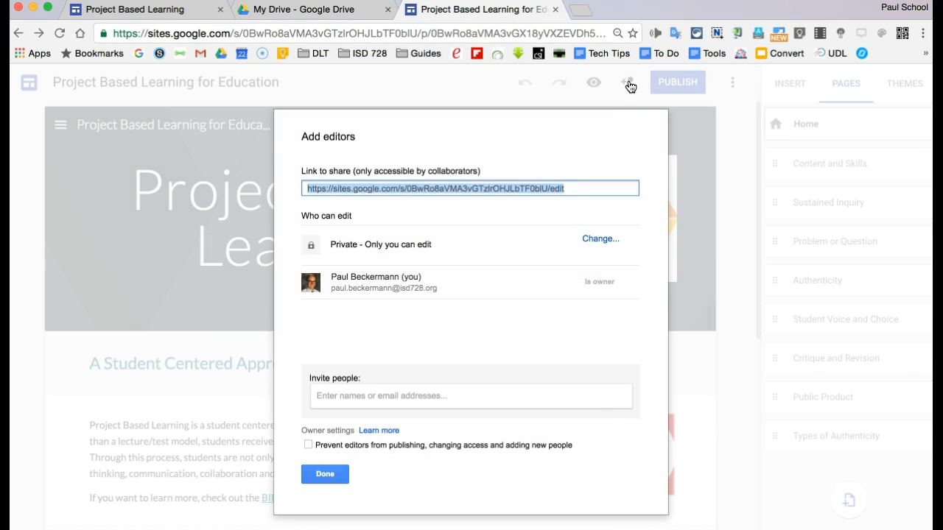
left_click(325, 475)
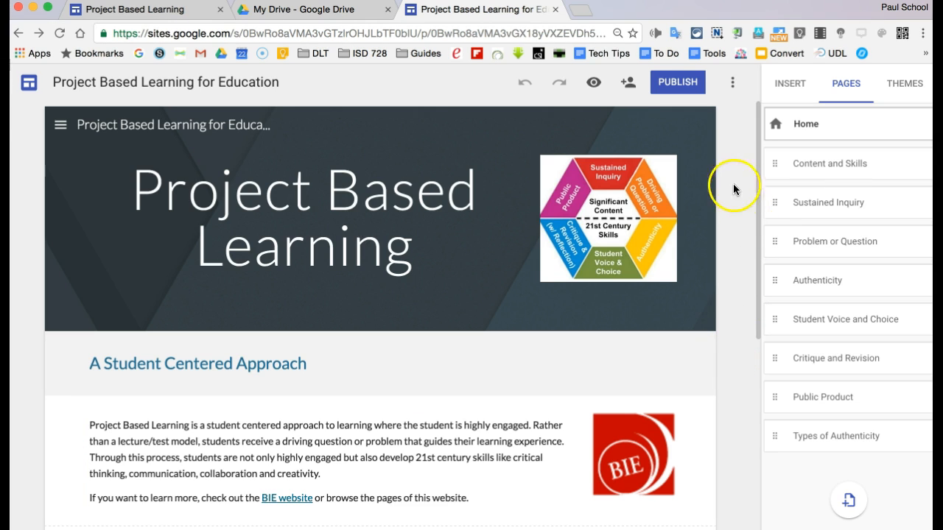
- Publish the site at the location "plb" for anyone at isd728.org, with appearing in search results not allowed
left_click(678, 87)
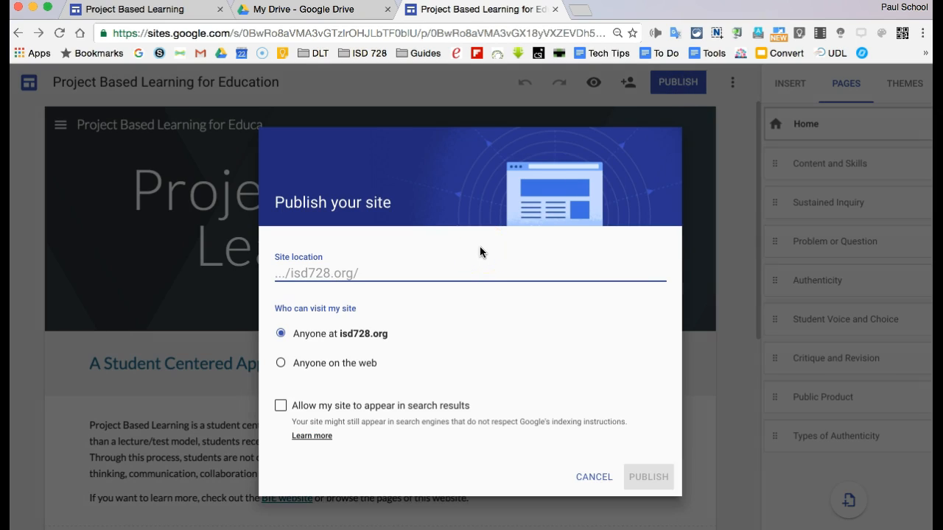
type("plb")
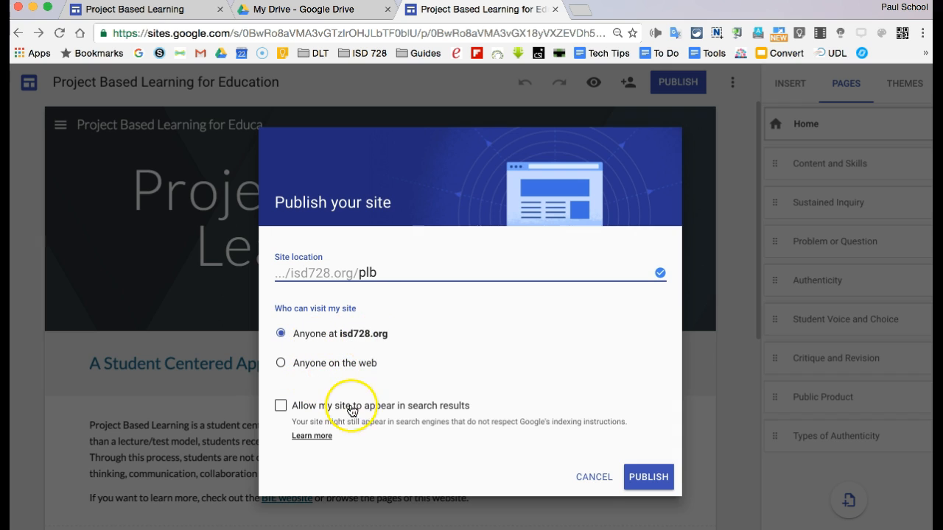
left_click(279, 406)
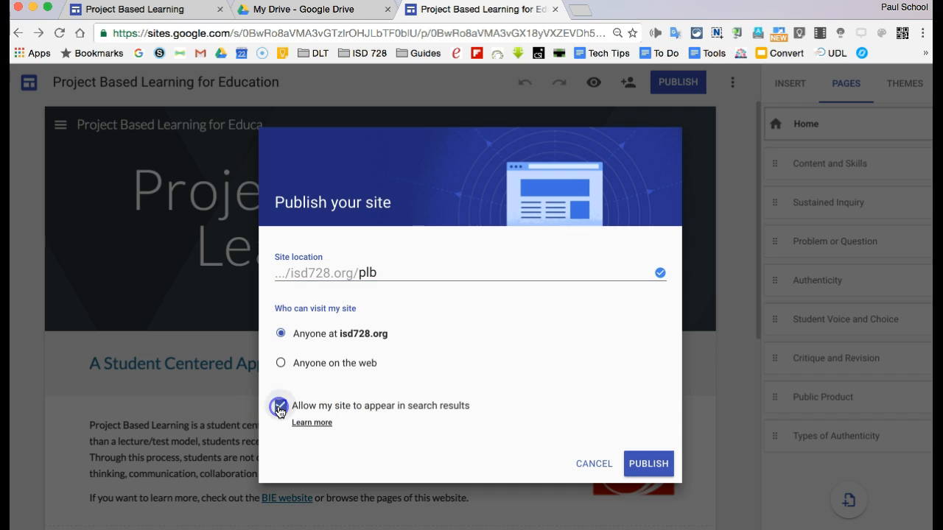
left_click(280, 406)
left_click(649, 477)
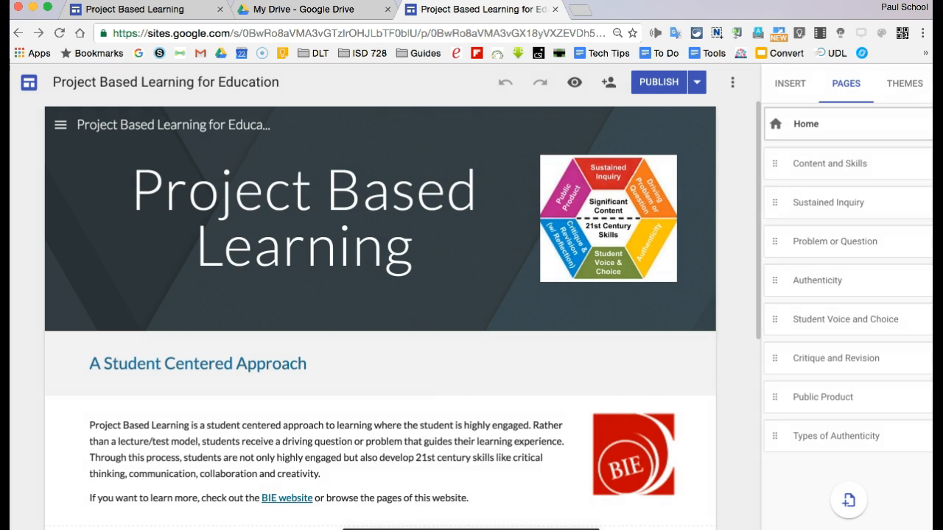
- Move the home page's video section above the introductory text section, directly below "A Student Centered Approach", and publish the updated site
scroll(93, 422, "down", 5)
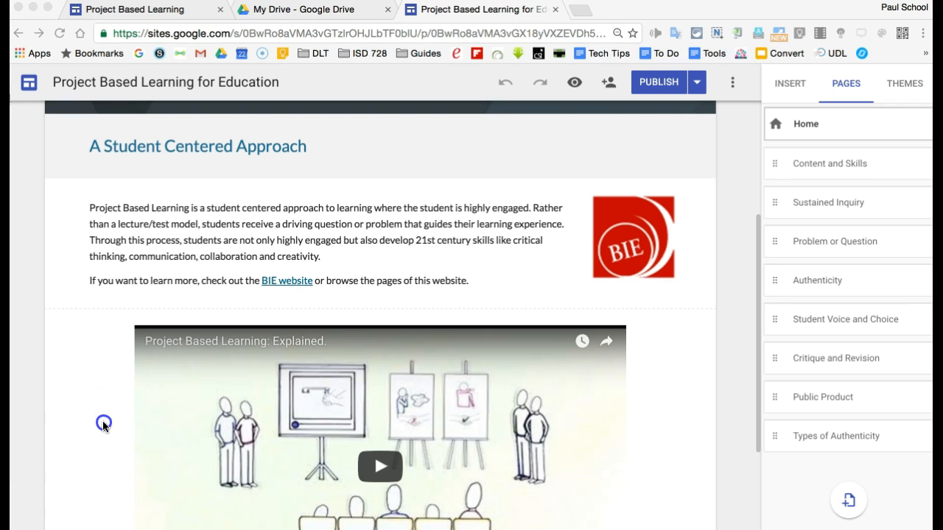
left_click(49, 451)
left_click_drag(50, 450, 73, 208)
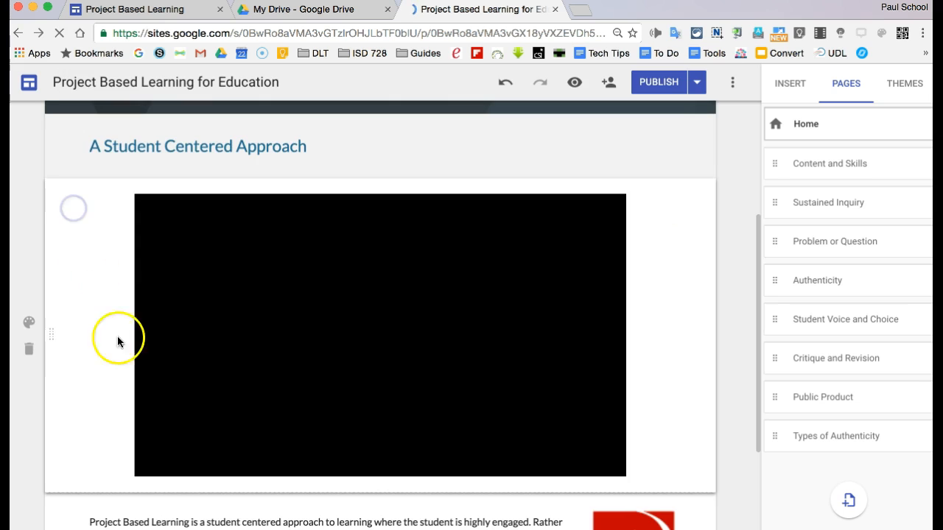
scroll(129, 360, "down", 5)
scroll(129, 362, "up", 5)
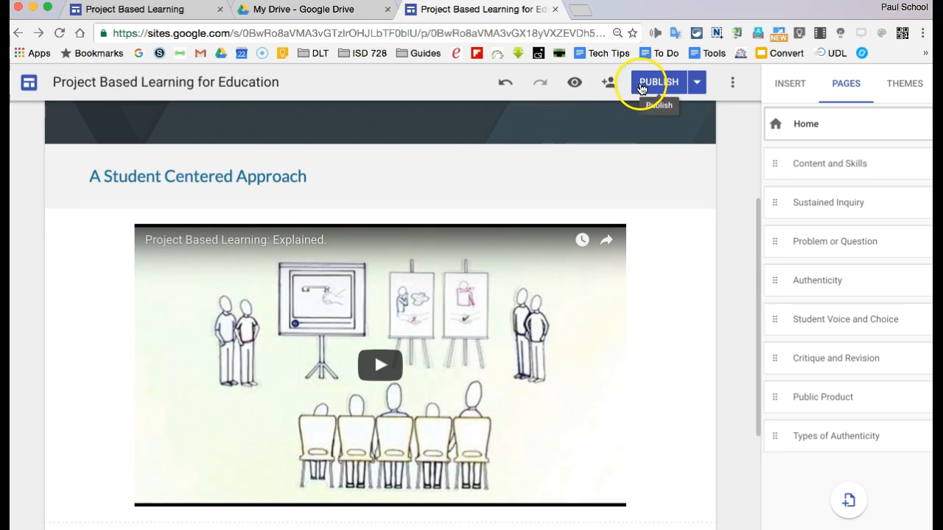
left_click(641, 88)
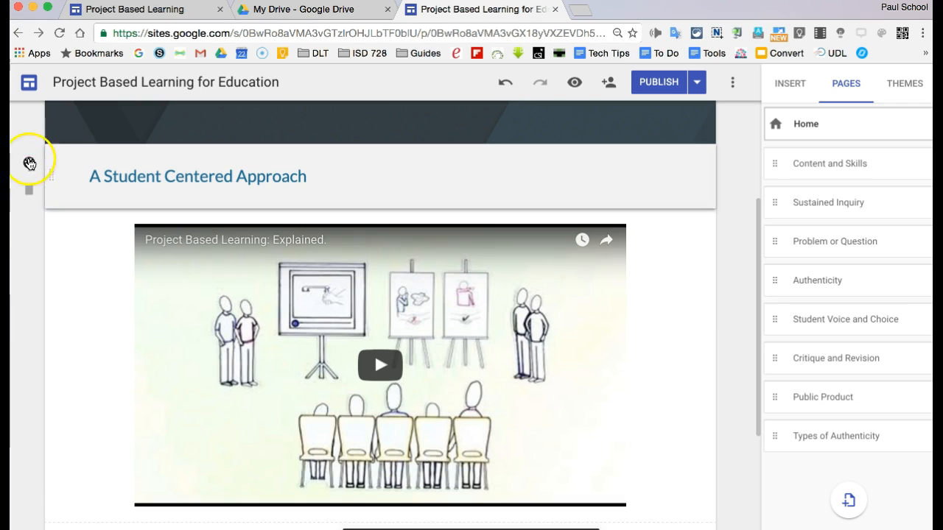
- Return to the list of recent sites and view the available actions for the Project Based Learning for Education site without applying any
left_click(28, 84)
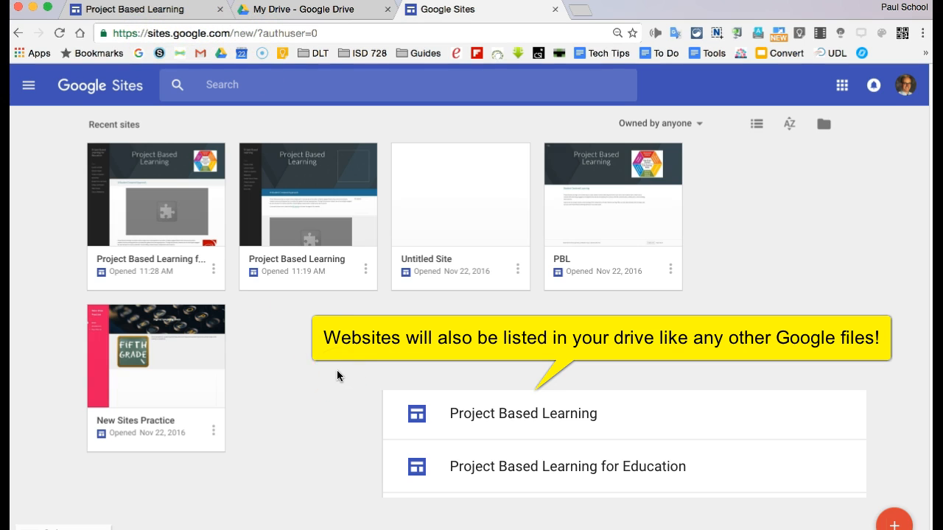
left_click(214, 270)
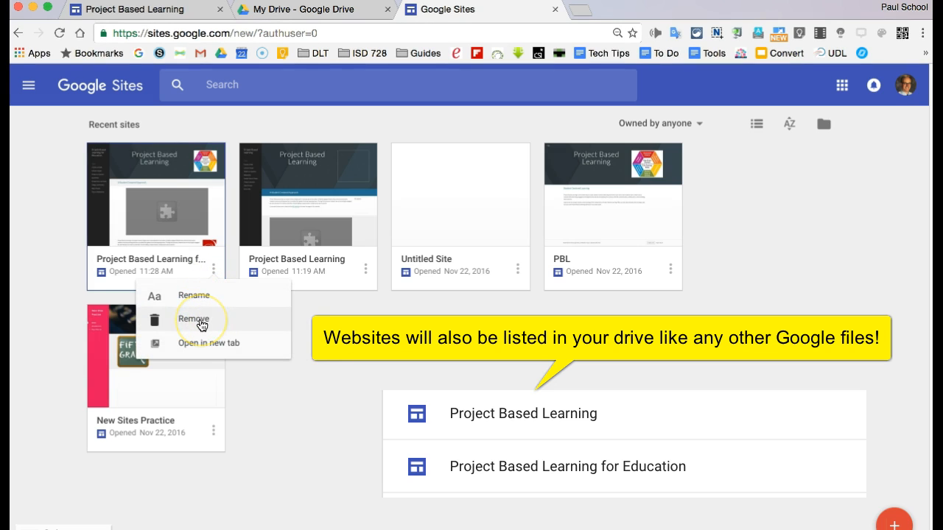
left_click(388, 381)
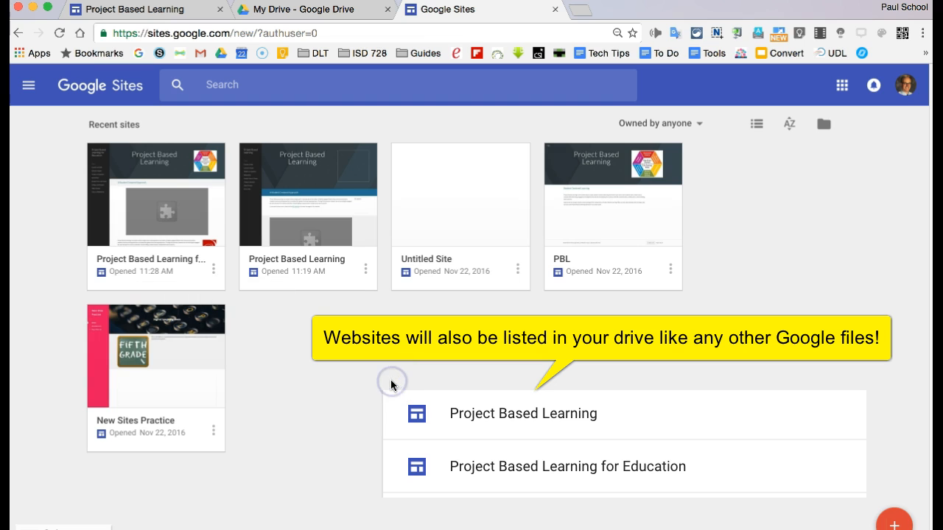